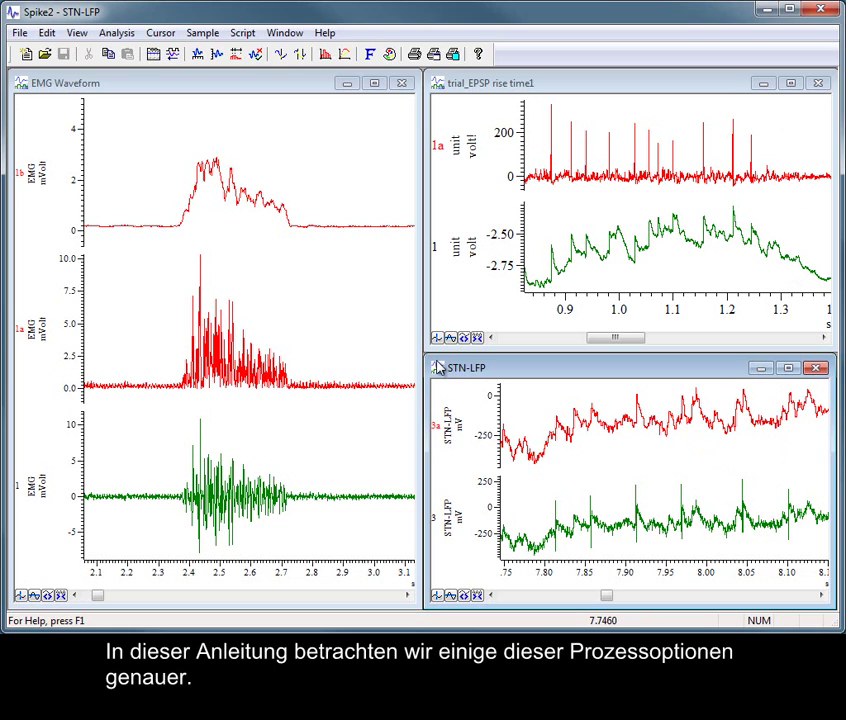
- Maximize the EMG Waveform window and display only the raw data of channel 1
{"action": "key", "text": "ctrl+Tab"}
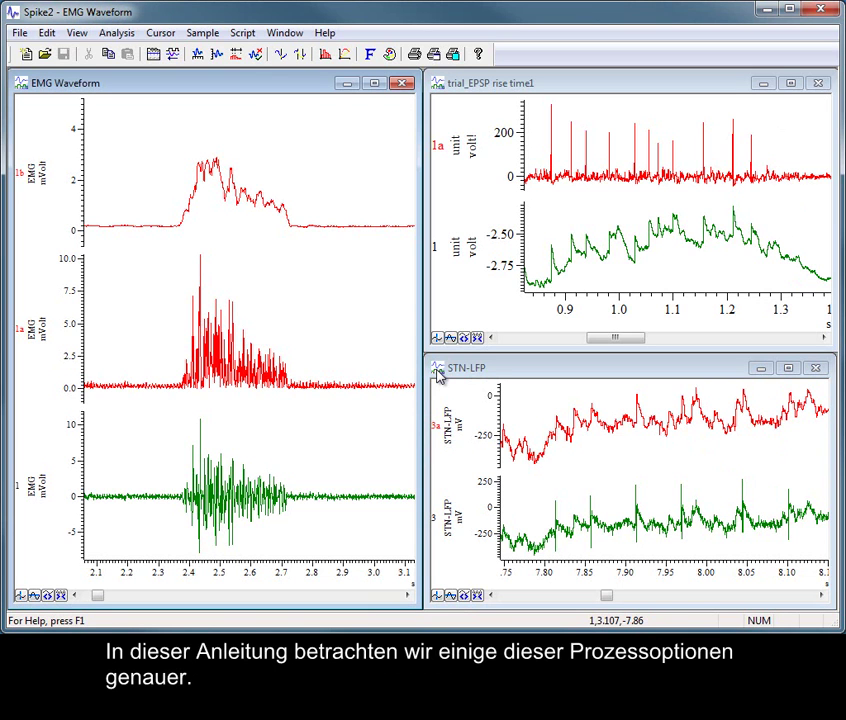
{"action": "left_click", "coordinate": [375, 85]}
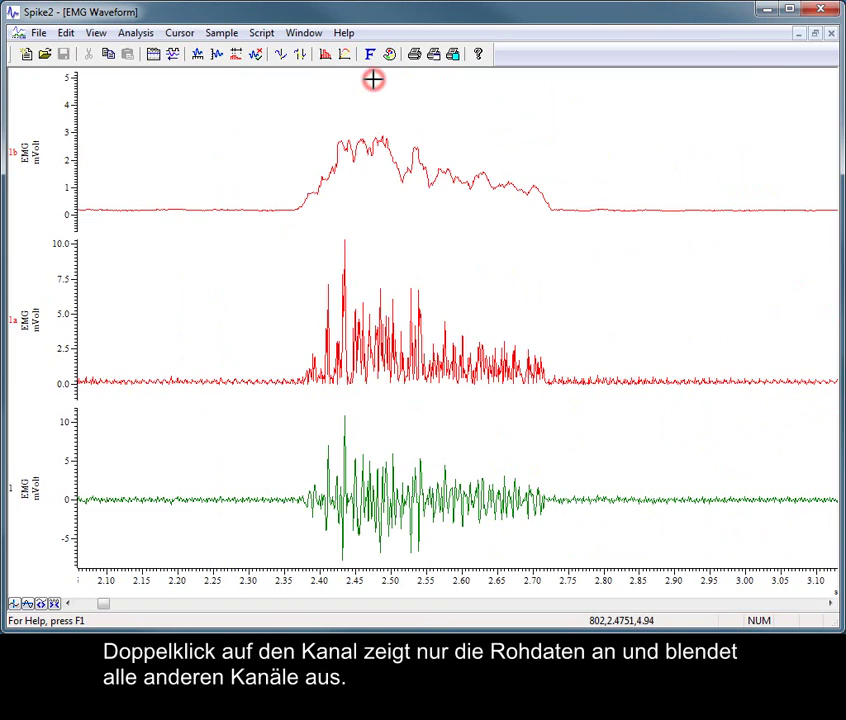
{"action": "double_click", "coordinate": [448, 485]}
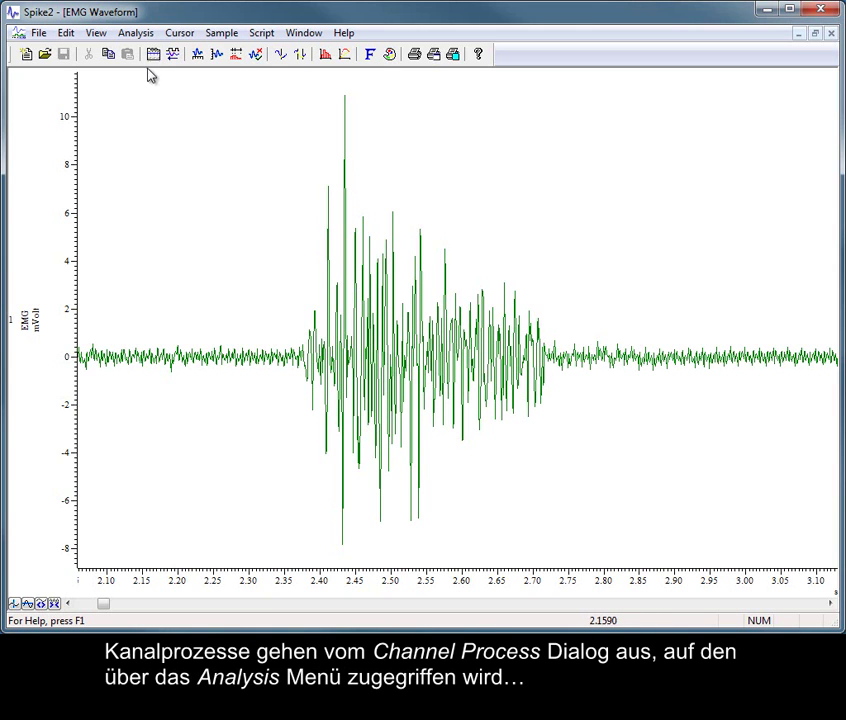
{"action": "left_click", "coordinate": [134, 36]}
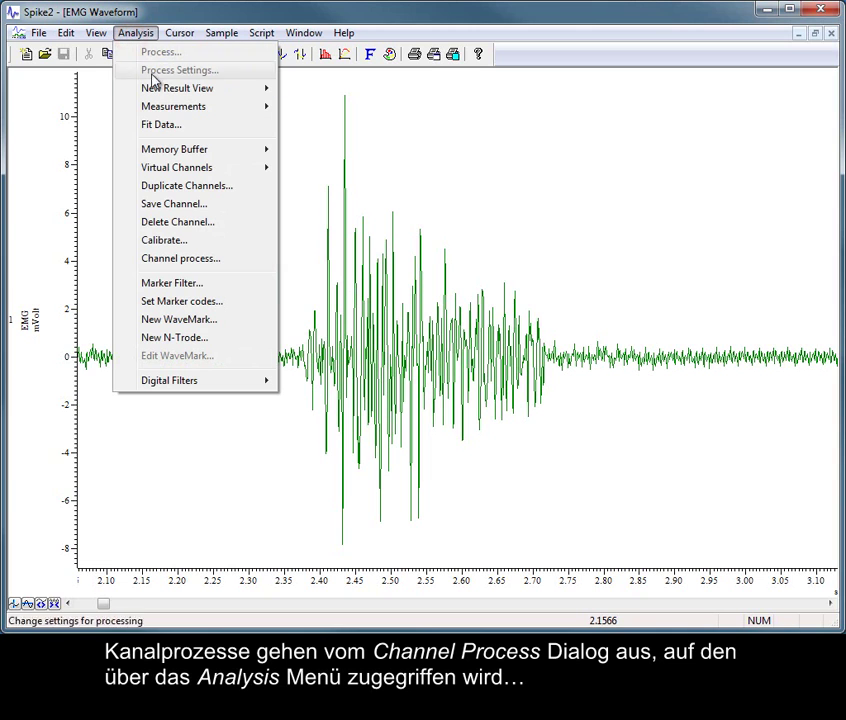
{"action": "left_click", "coordinate": [232, 260]}
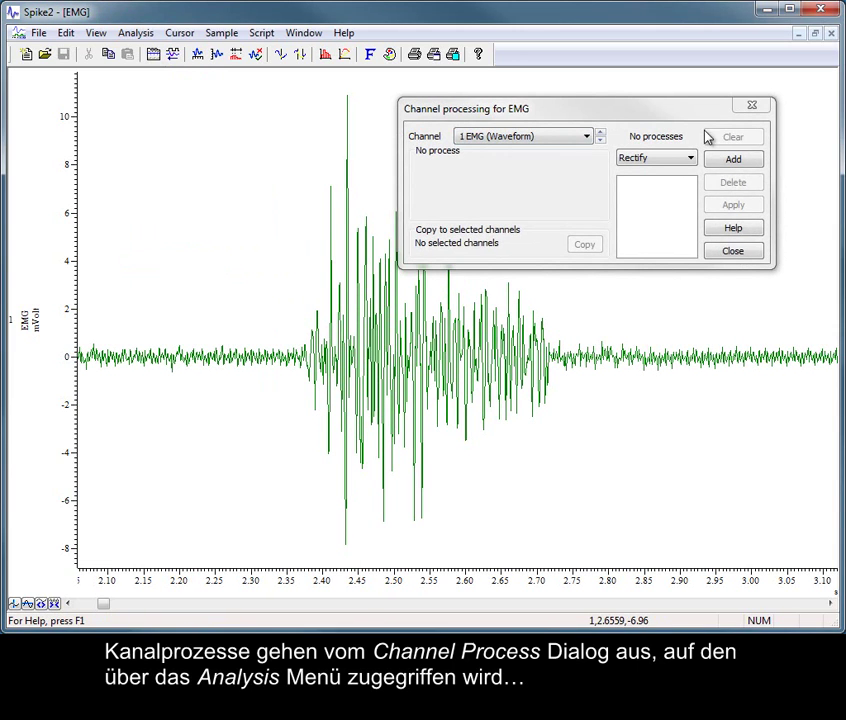
{"action": "left_click", "coordinate": [730, 252]}
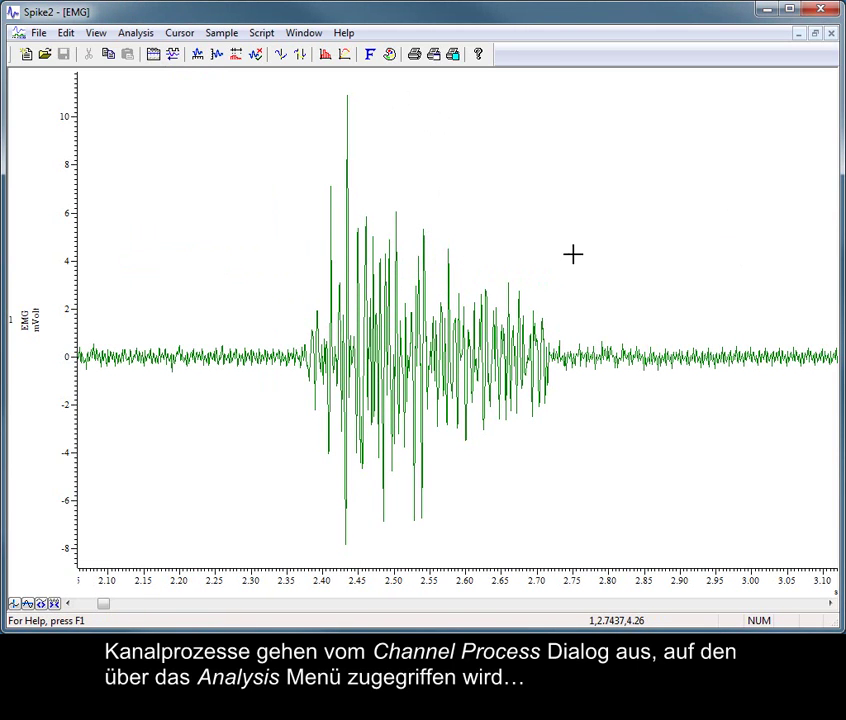
- Open channel processing for the raw EMG channel 1
{"action": "right_click", "coordinate": [462, 256]}
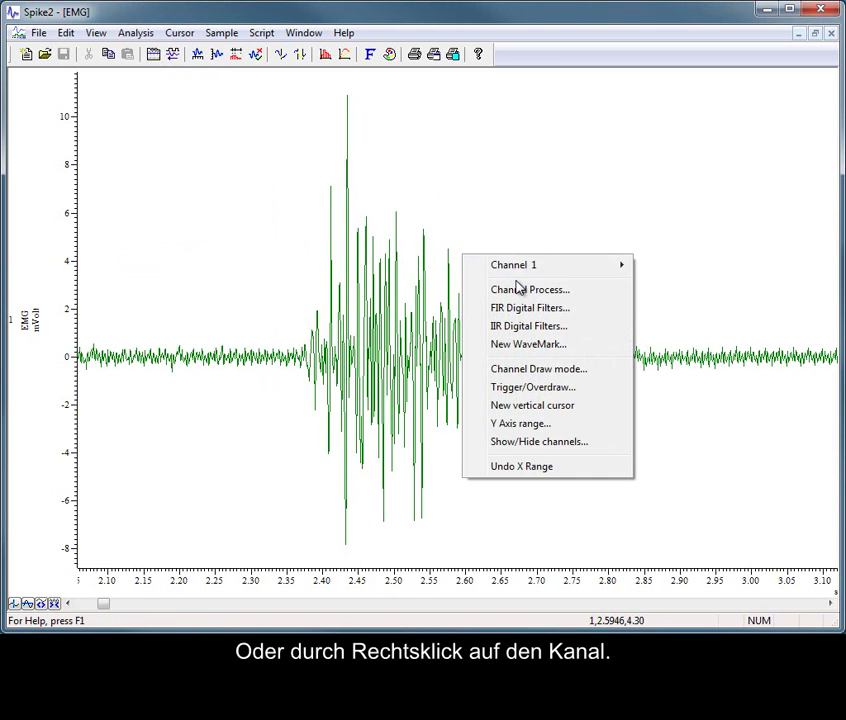
{"action": "left_click", "coordinate": [520, 289]}
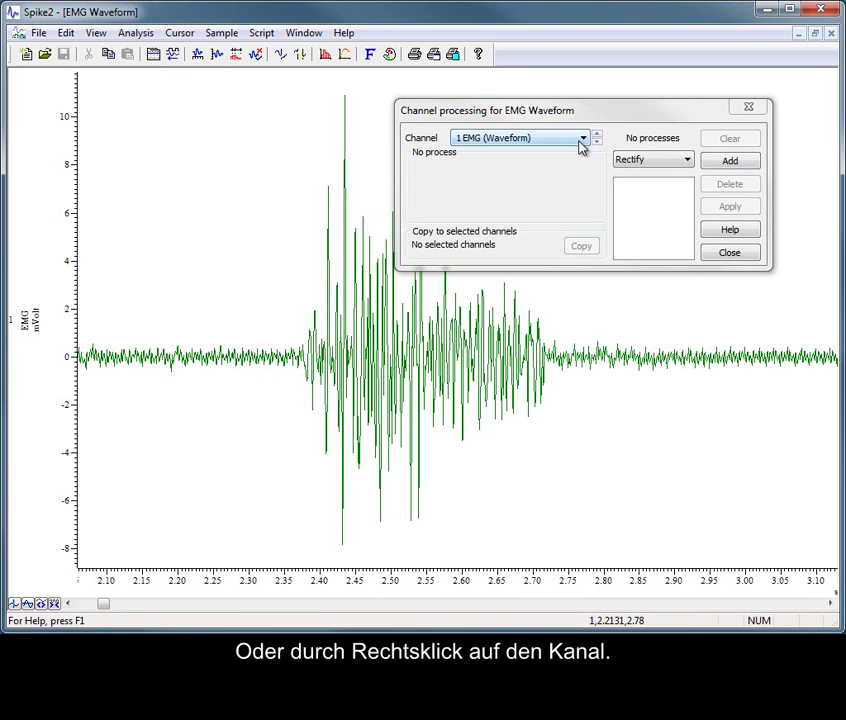
{"action": "left_click", "coordinate": [582, 138]}
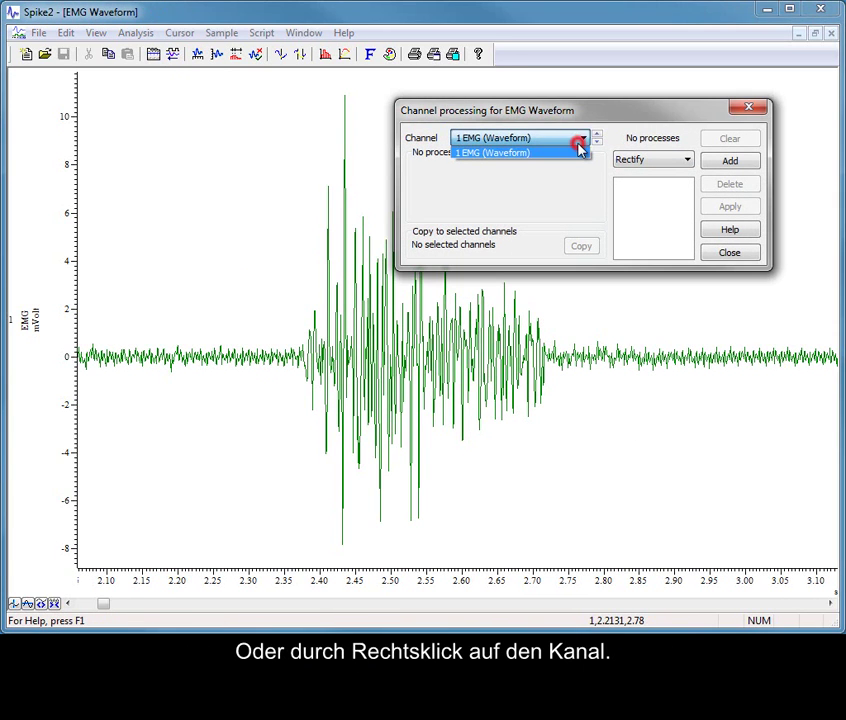
{"action": "left_click", "coordinate": [651, 130]}
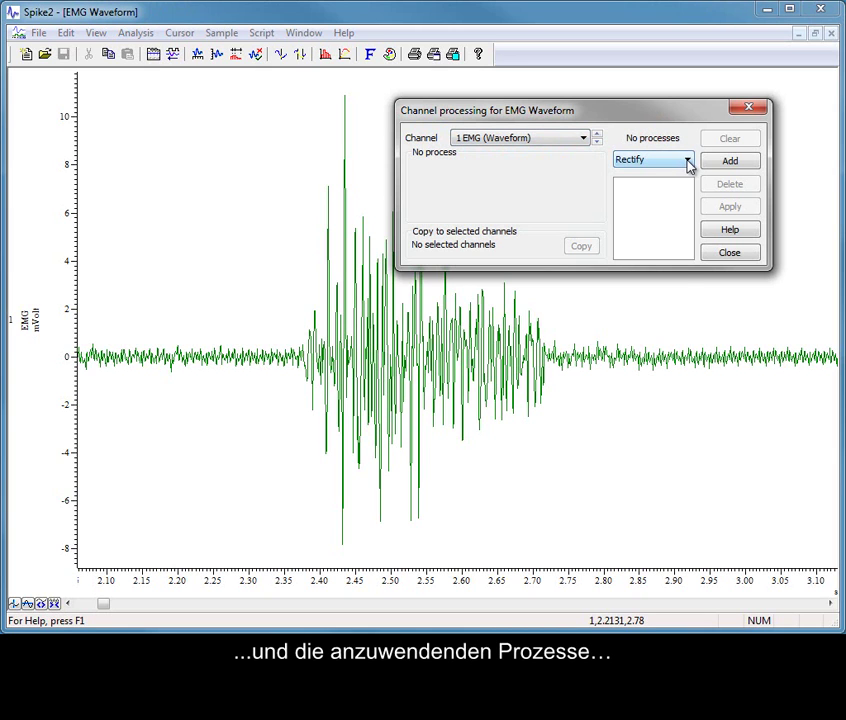
- Add a Rectify process to the EMG channel
{"action": "left_click", "coordinate": [688, 161]}
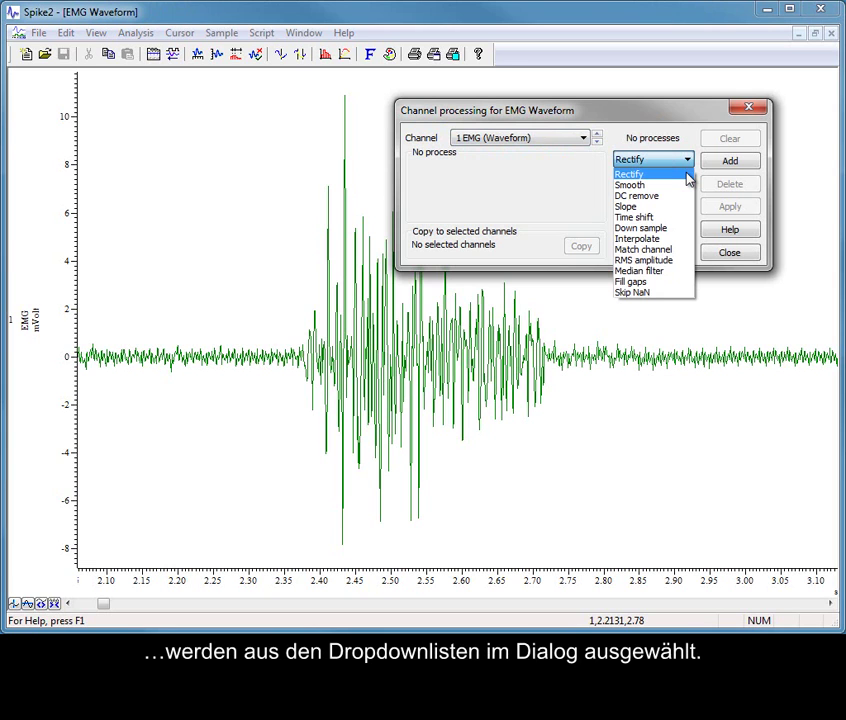
{"action": "left_click", "coordinate": [684, 174]}
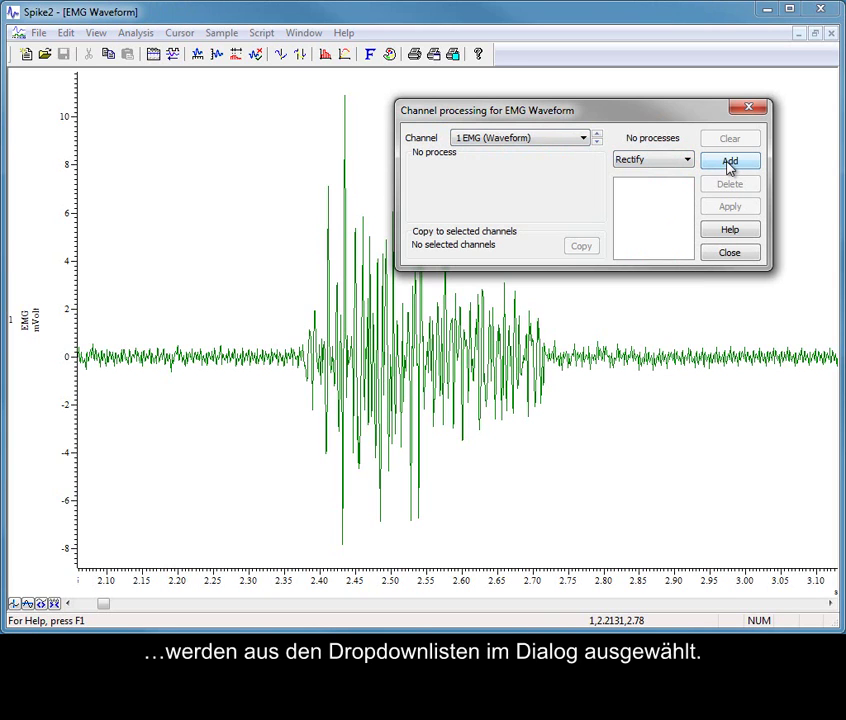
{"action": "left_click", "coordinate": [729, 164]}
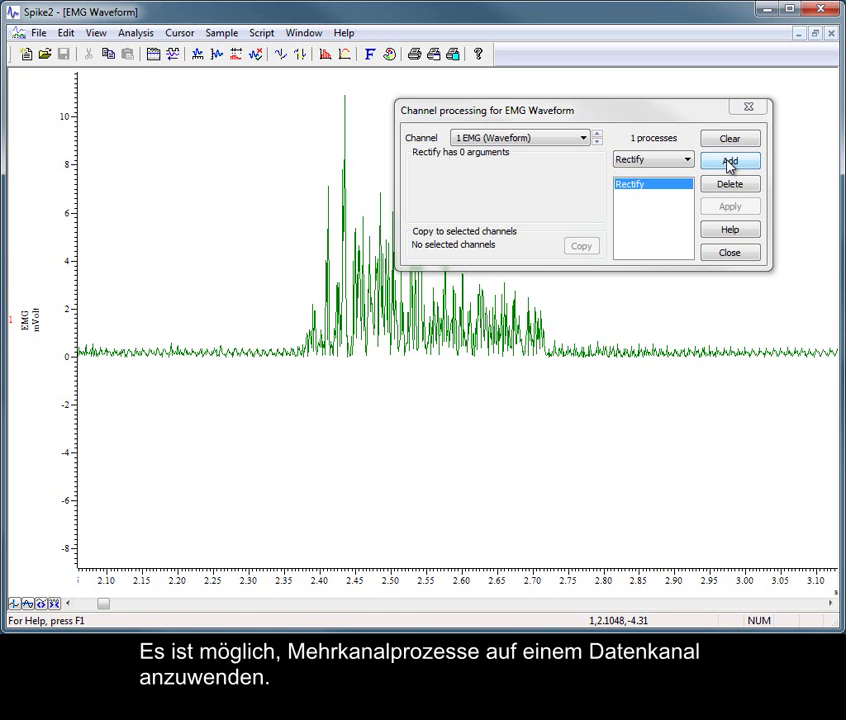
- Add a Smooth process after Rectify on the EMG channel and select it in the process list
{"action": "left_click", "coordinate": [688, 161]}
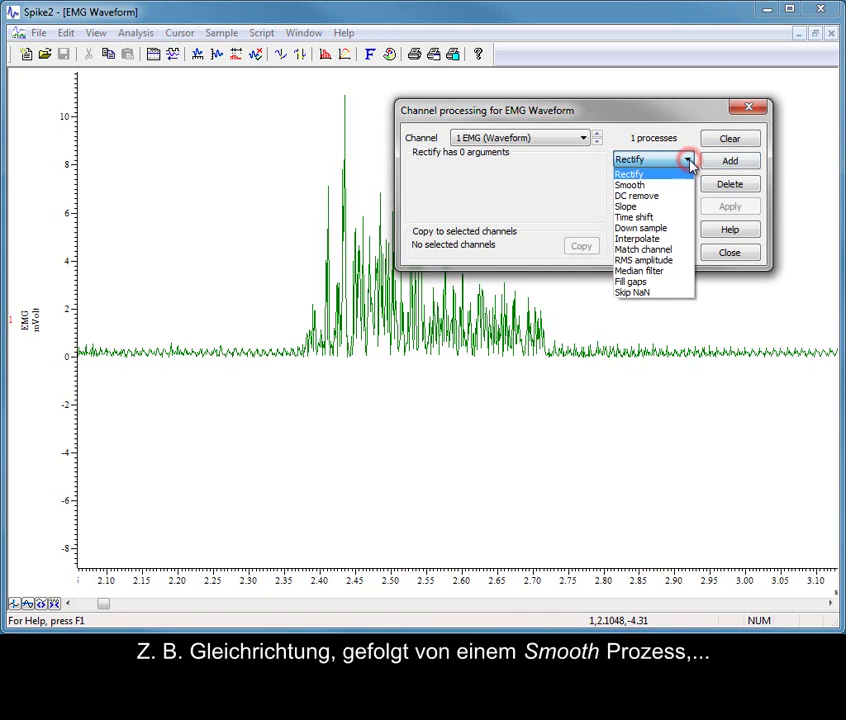
{"action": "left_click", "coordinate": [684, 187]}
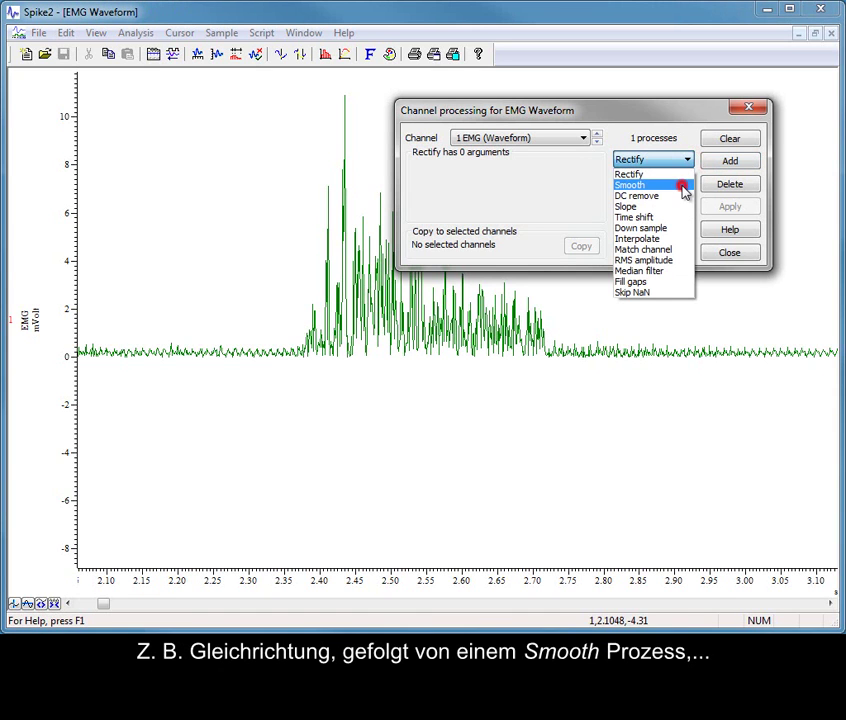
{"action": "left_click", "coordinate": [732, 164]}
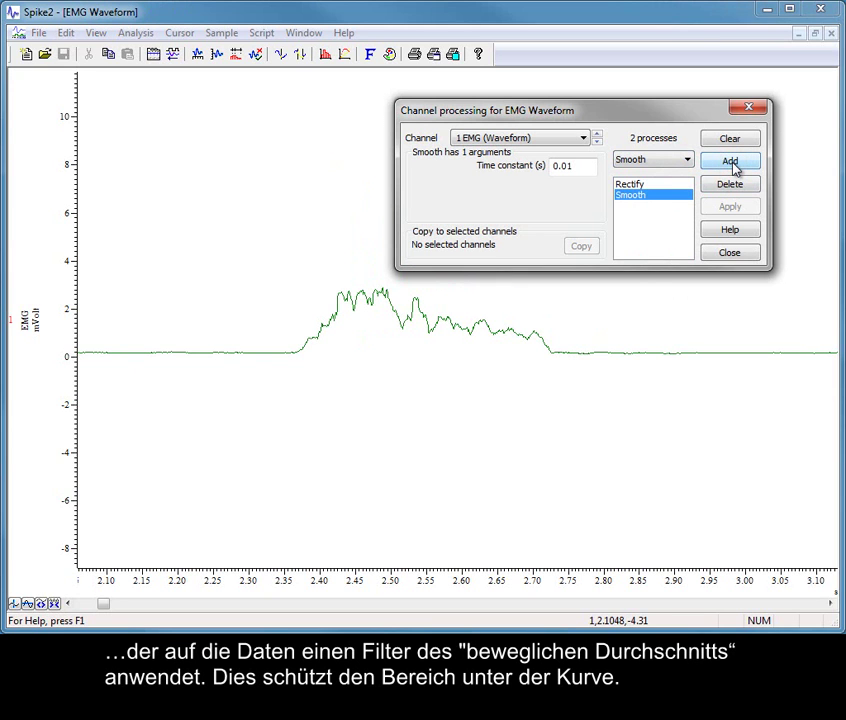
{"action": "left_click", "coordinate": [674, 186]}
{"action": "left_click", "coordinate": [676, 196]}
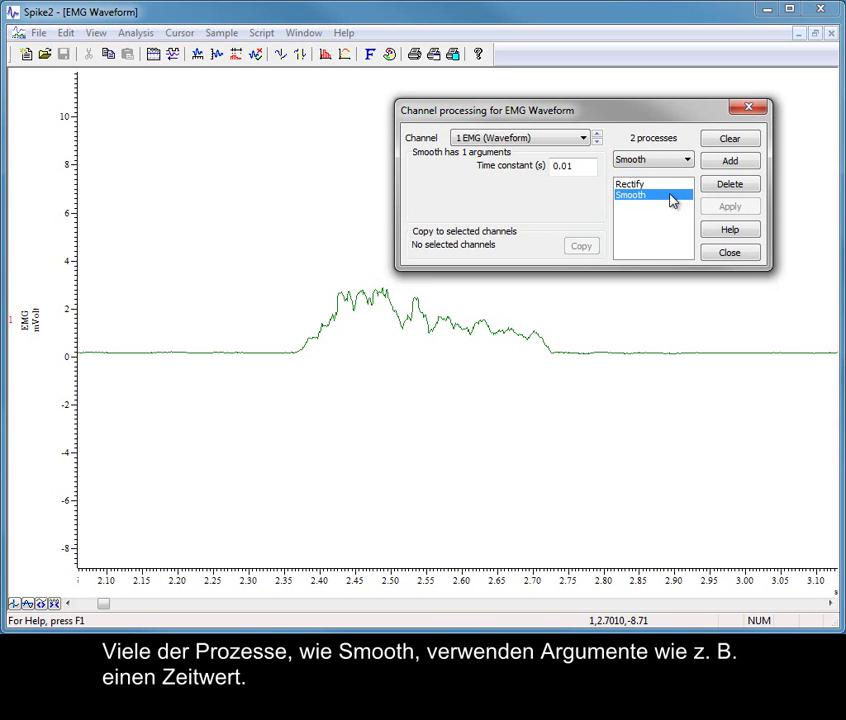
- Set the Smooth process's time constant to 0.001 s and apply it to the EMG channel
{"action": "left_click", "coordinate": [578, 167]}
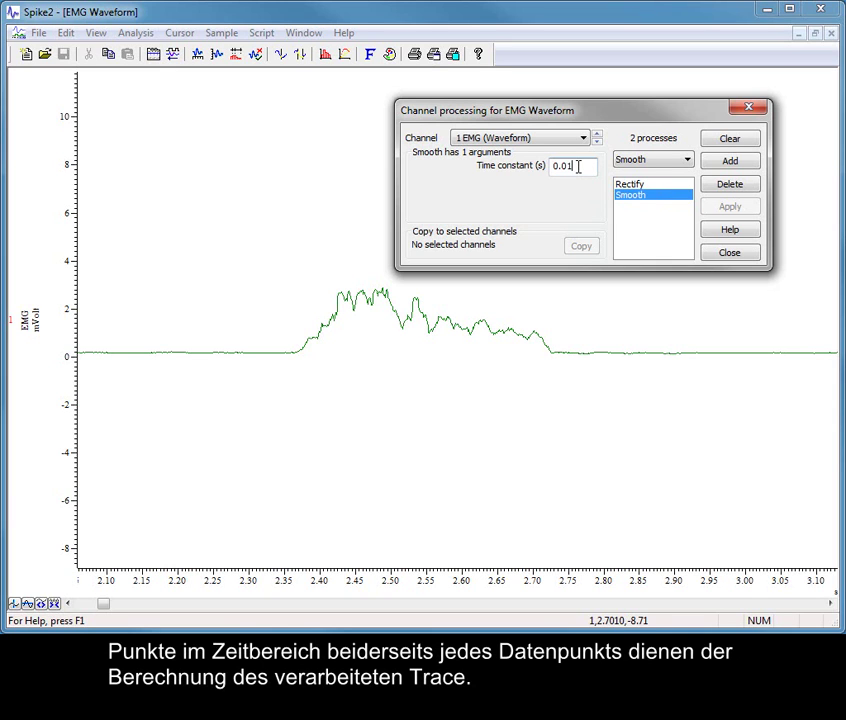
{"action": "left_click", "coordinate": [568, 167]}
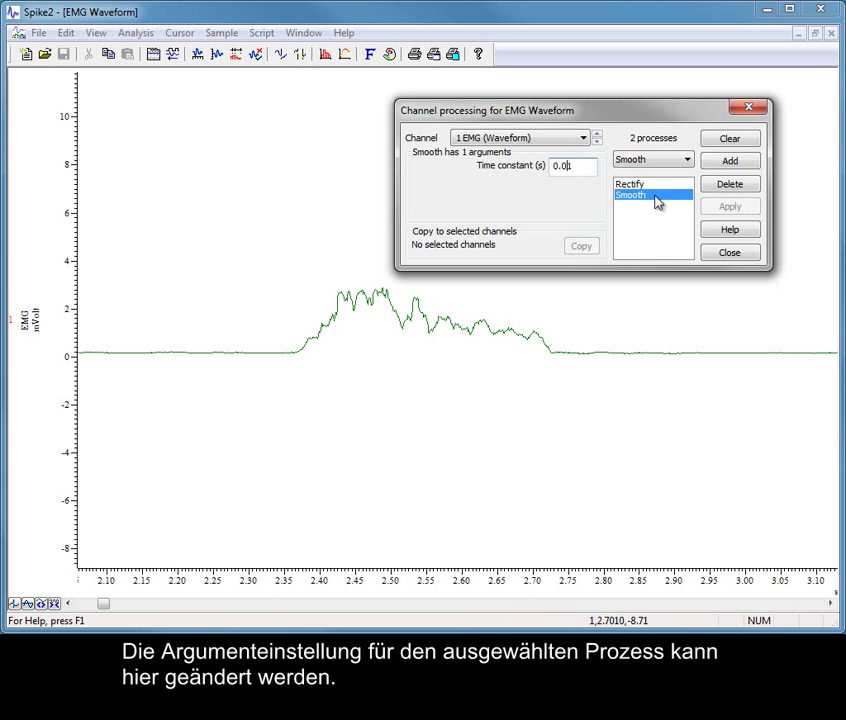
{"action": "type", "text": "0"}
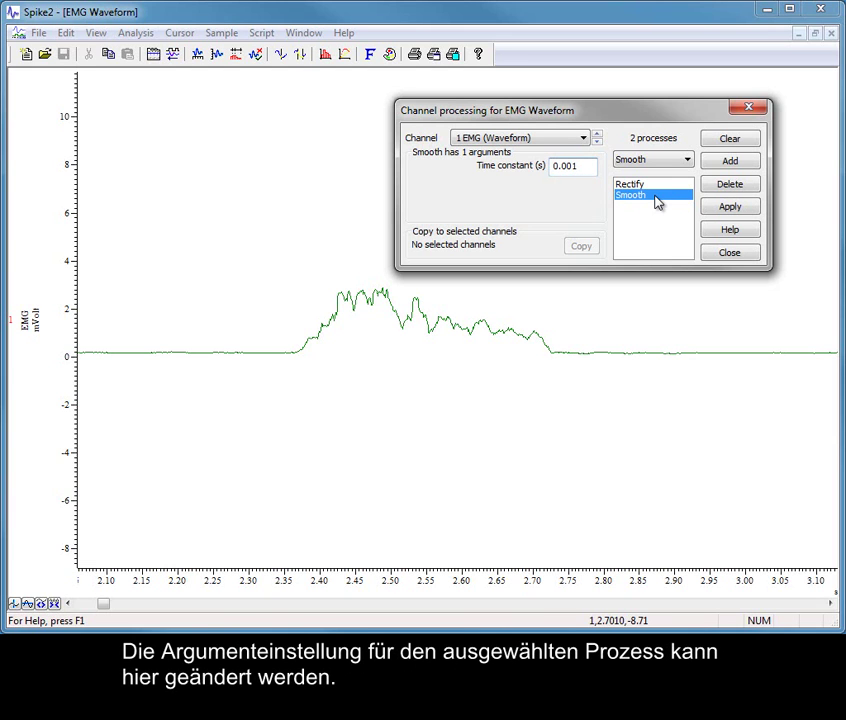
{"action": "left_click", "coordinate": [745, 210]}
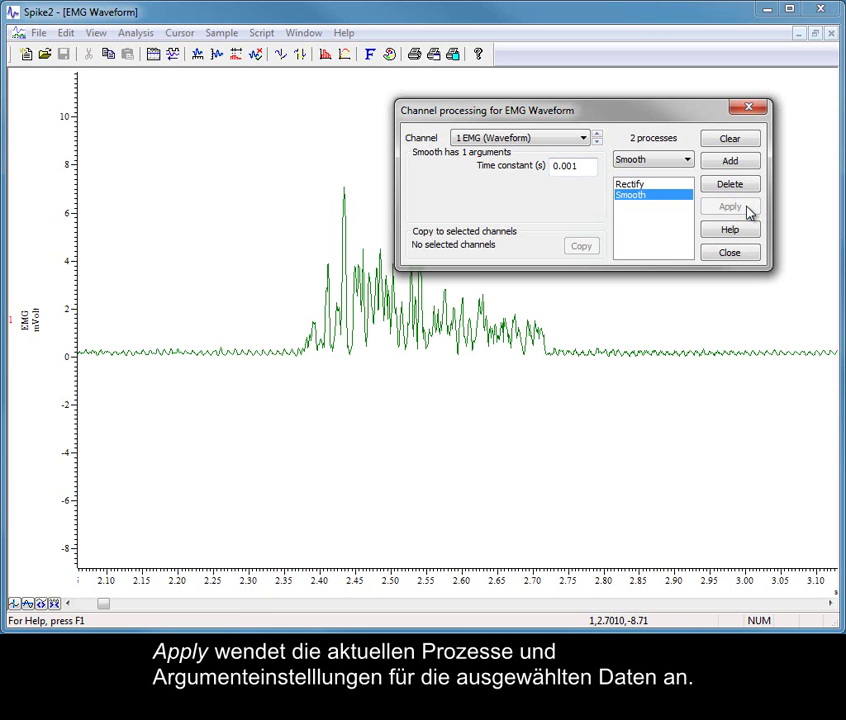
- Set the Smooth process's time constant back to 0.01 s and apply it
{"action": "left_click", "coordinate": [571, 167]}
{"action": "key", "text": "BackSpace"}
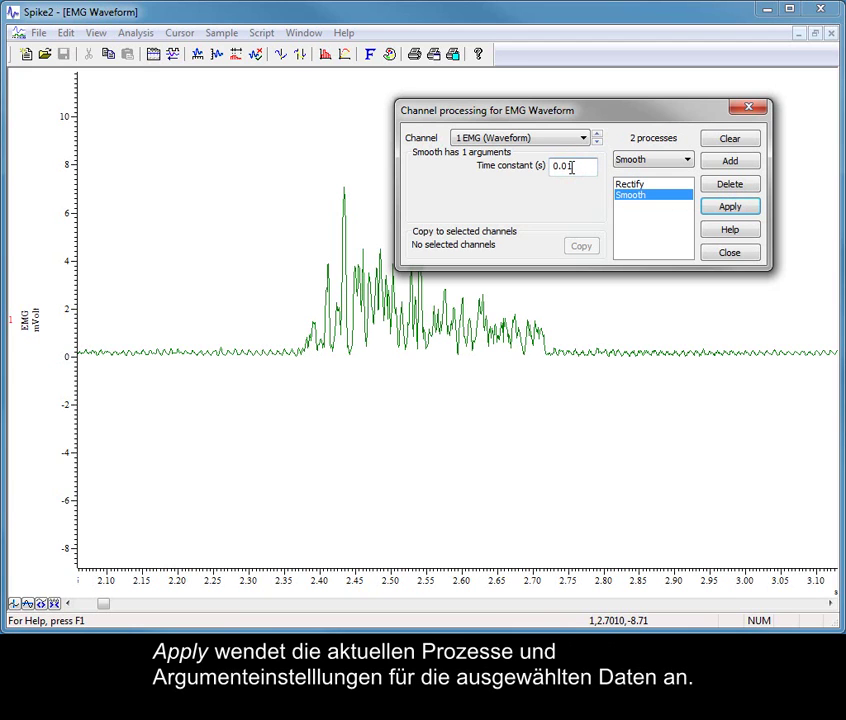
{"action": "left_click", "coordinate": [745, 208]}
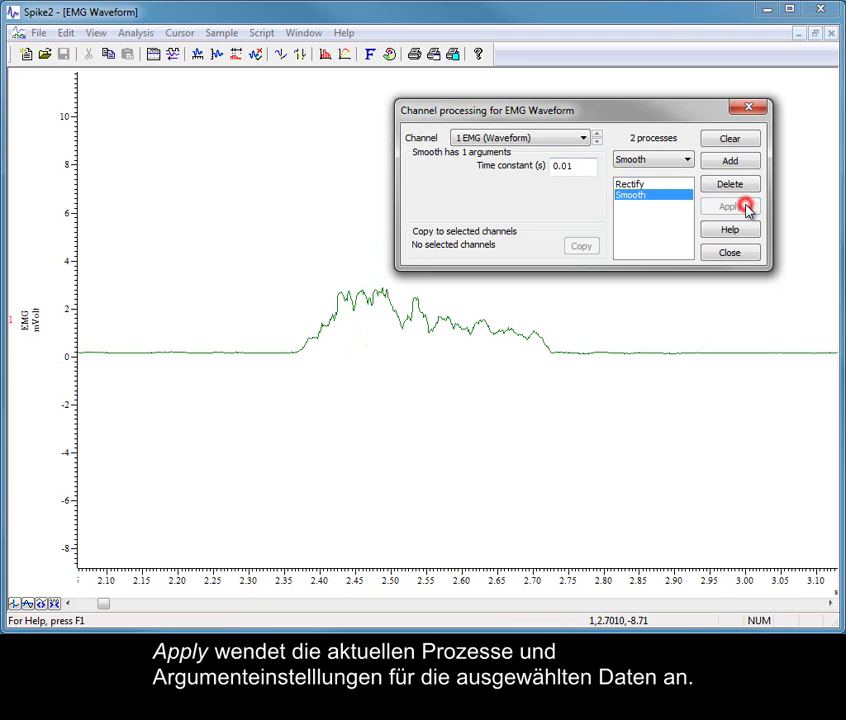
- Delete the Smooth process and clear all remaining processes from the EMG channel
{"action": "left_click", "coordinate": [752, 189]}
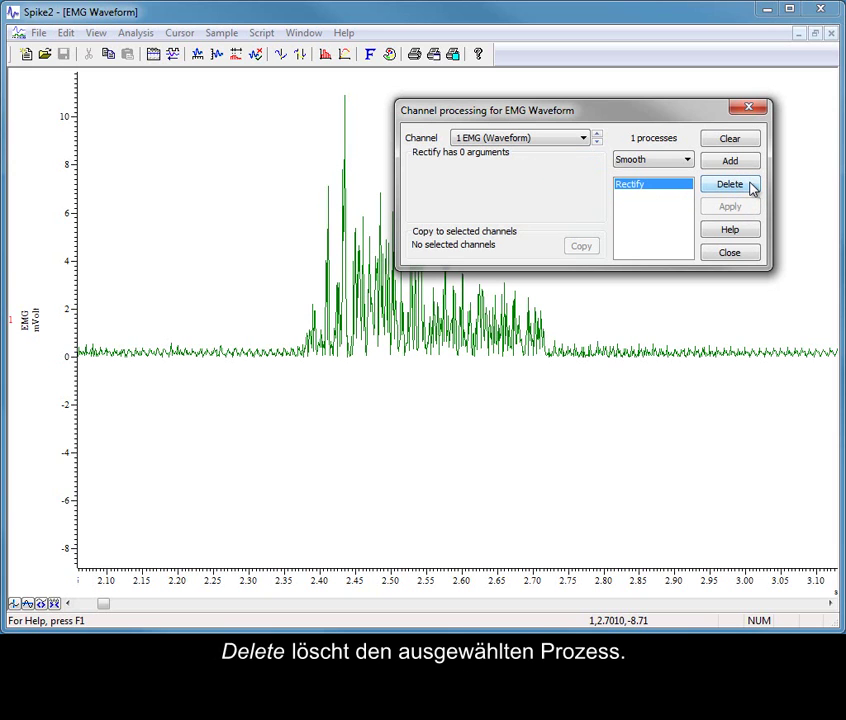
{"action": "left_click", "coordinate": [733, 140]}
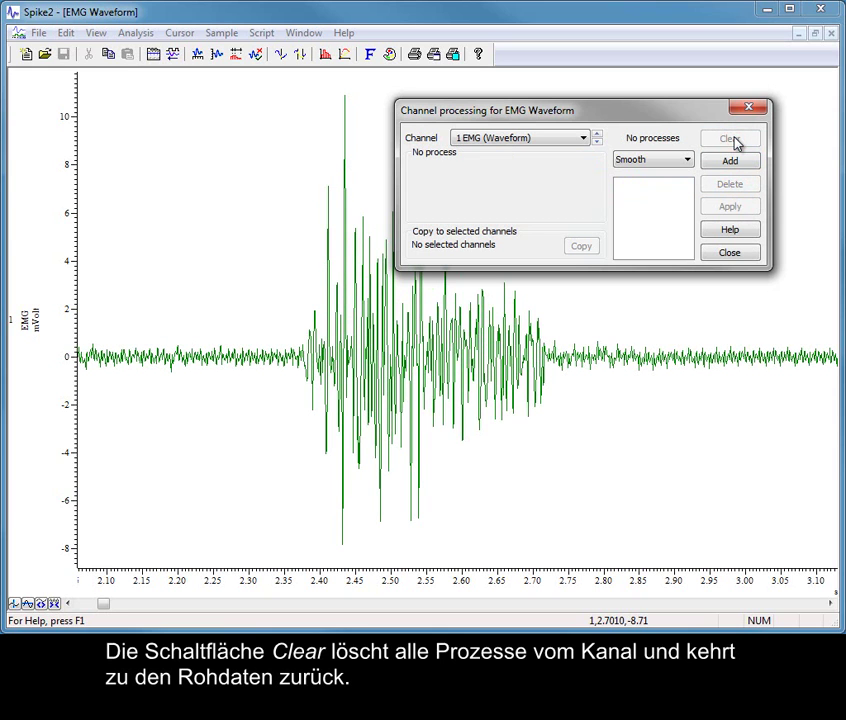
- Add a Rectify process followed by a Smooth process to the cleared EMG channel
{"action": "left_click", "coordinate": [687, 160]}
{"action": "left_click", "coordinate": [686, 175]}
{"action": "left_click", "coordinate": [728, 161]}
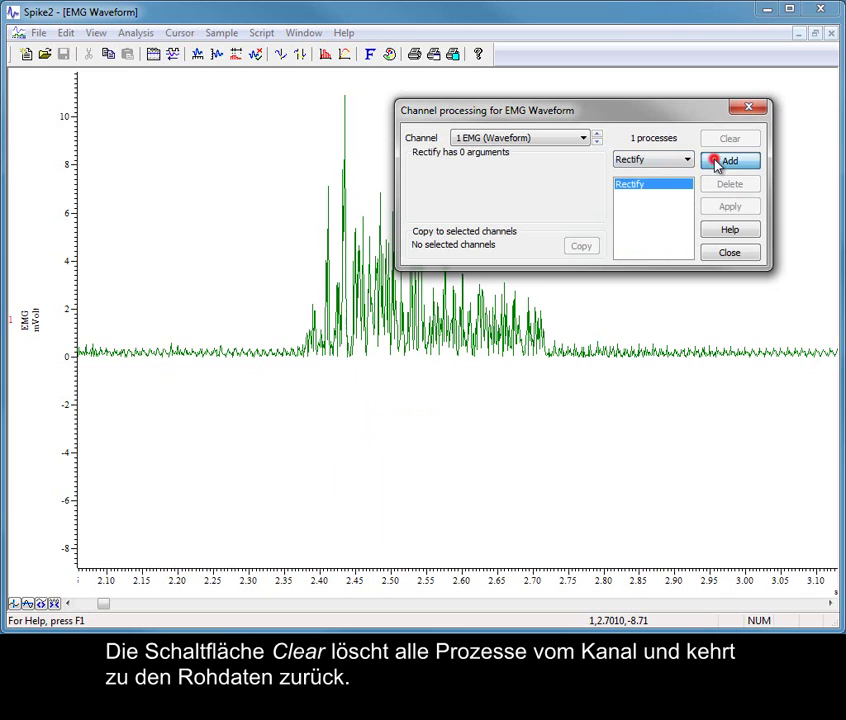
{"action": "left_click", "coordinate": [688, 160]}
{"action": "left_click", "coordinate": [686, 185]}
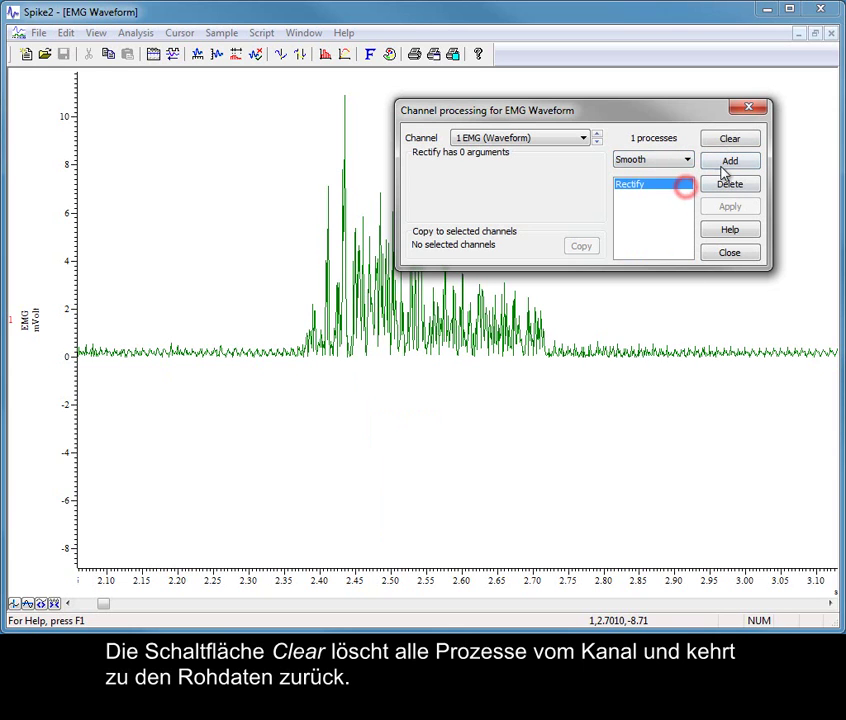
{"action": "left_click", "coordinate": [730, 163]}
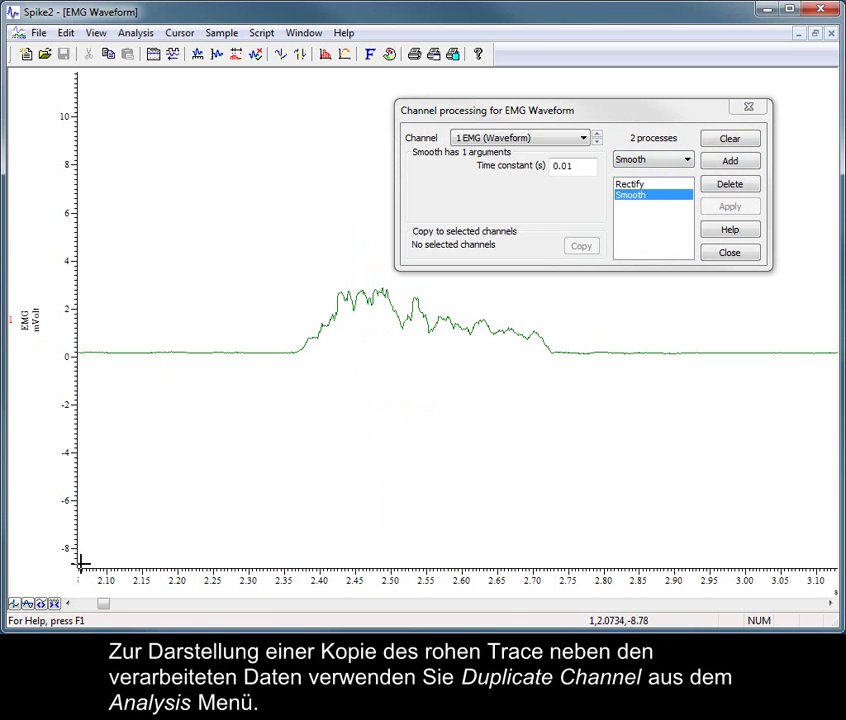
- Duplicate channel 1 EMG (Waveform) to show a raw copy beside the processed trace
{"action": "left_click", "coordinate": [140, 33]}
{"action": "left_click", "coordinate": [198, 186]}
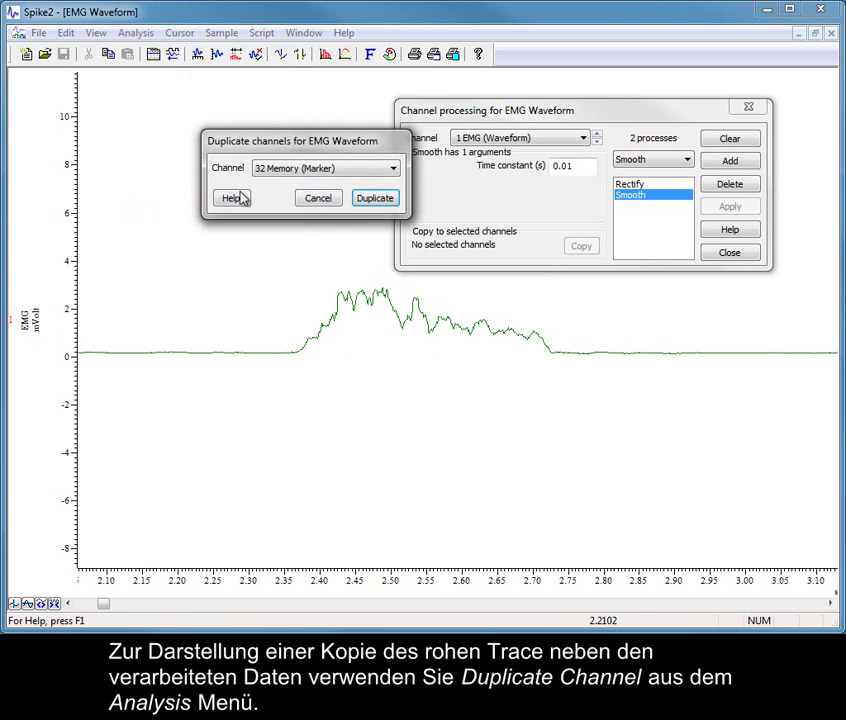
{"action": "left_click", "coordinate": [370, 172]}
{"action": "left_click", "coordinate": [363, 195]}
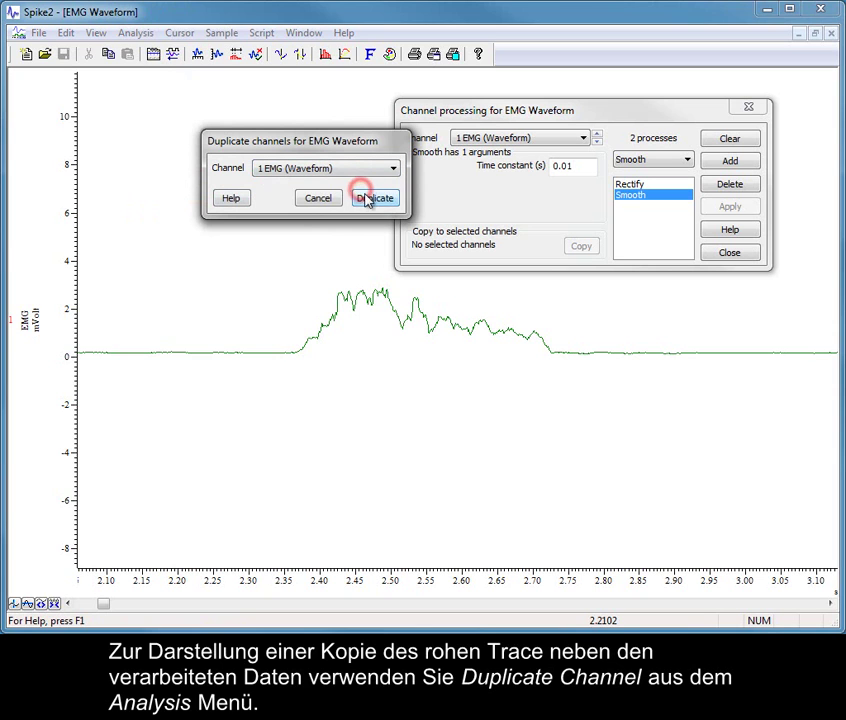
{"action": "left_click", "coordinate": [369, 198]}
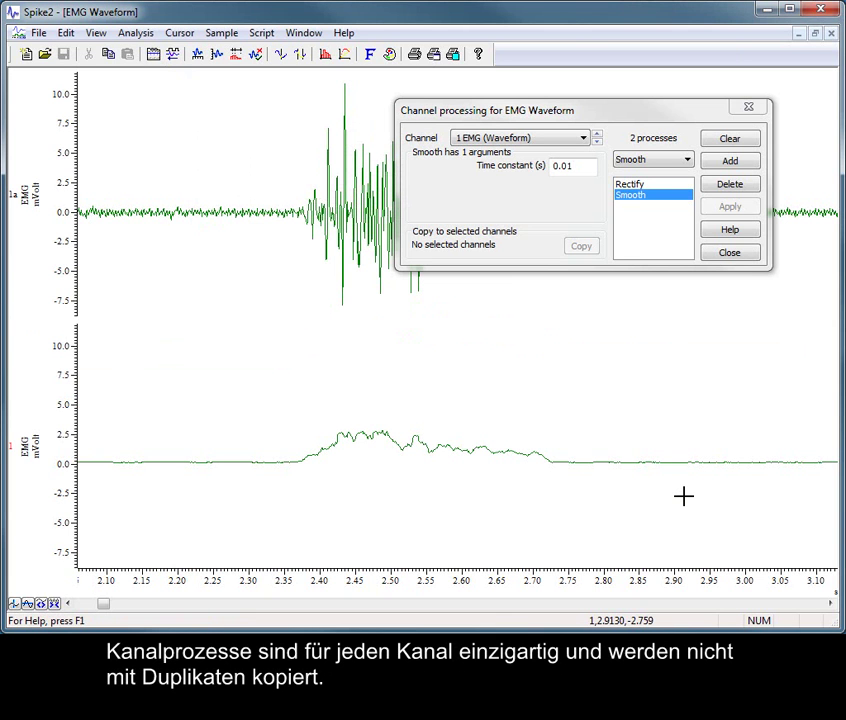
- Copy the Rectify and Smooth processes from channel 1 to duplicate channel 1a, and close channel processing
{"action": "left_click_drag", "start_coordinate": [593, 113], "coordinate": [644, 280]}
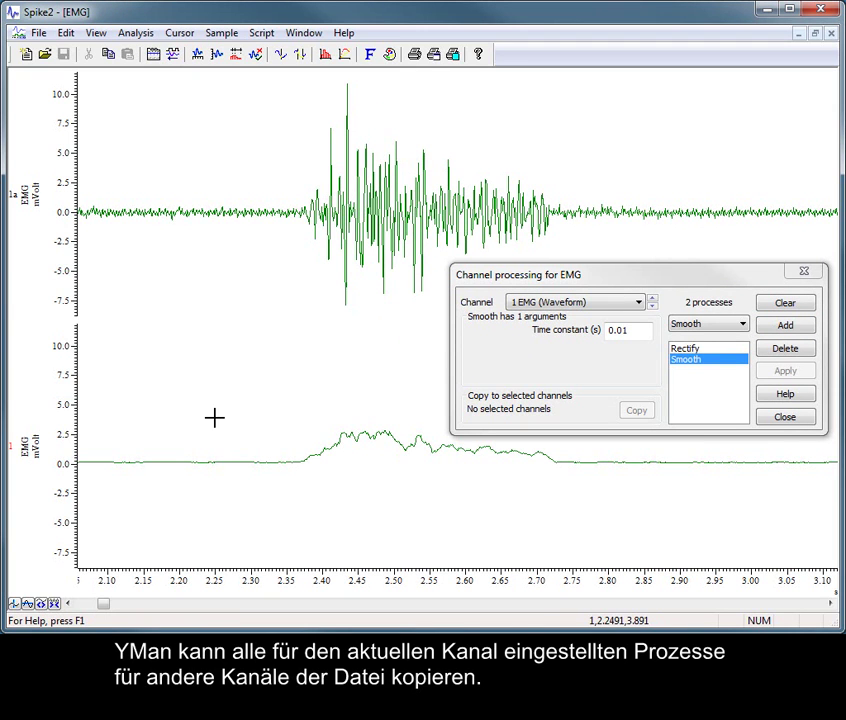
{"action": "left_click", "coordinate": [20, 207]}
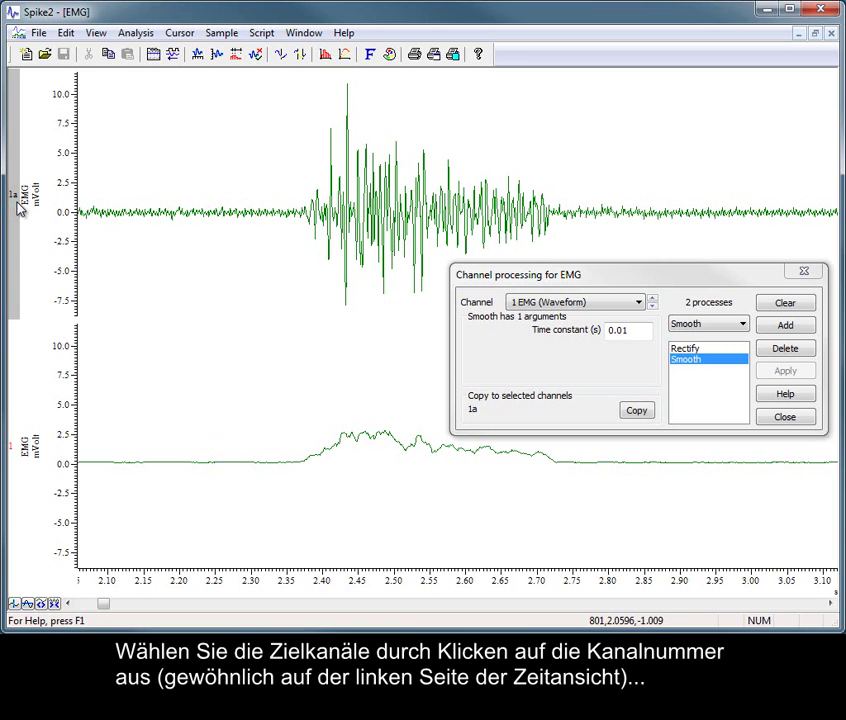
{"action": "left_click", "coordinate": [637, 412]}
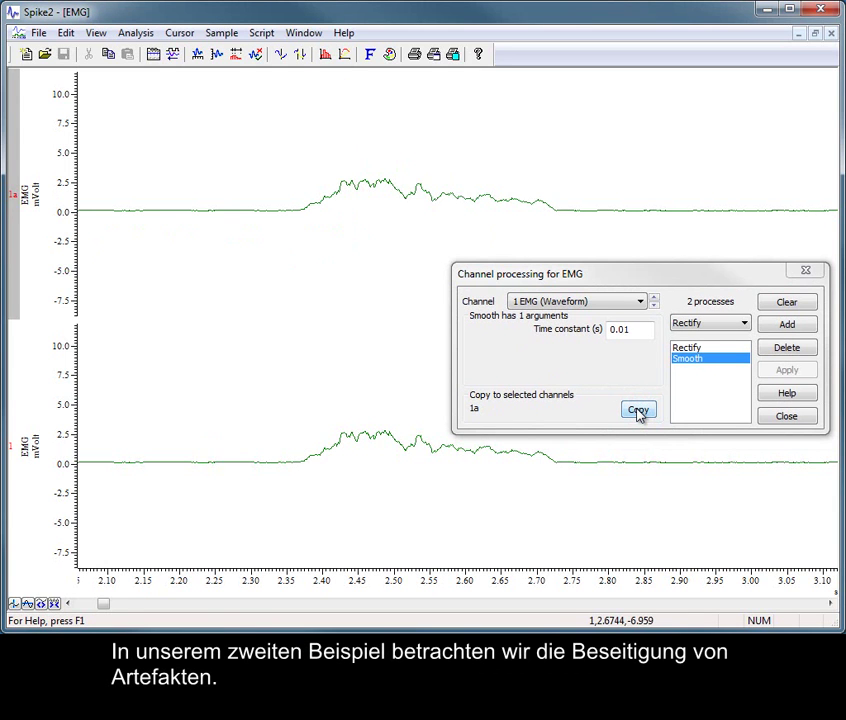
{"action": "left_click", "coordinate": [785, 416]}
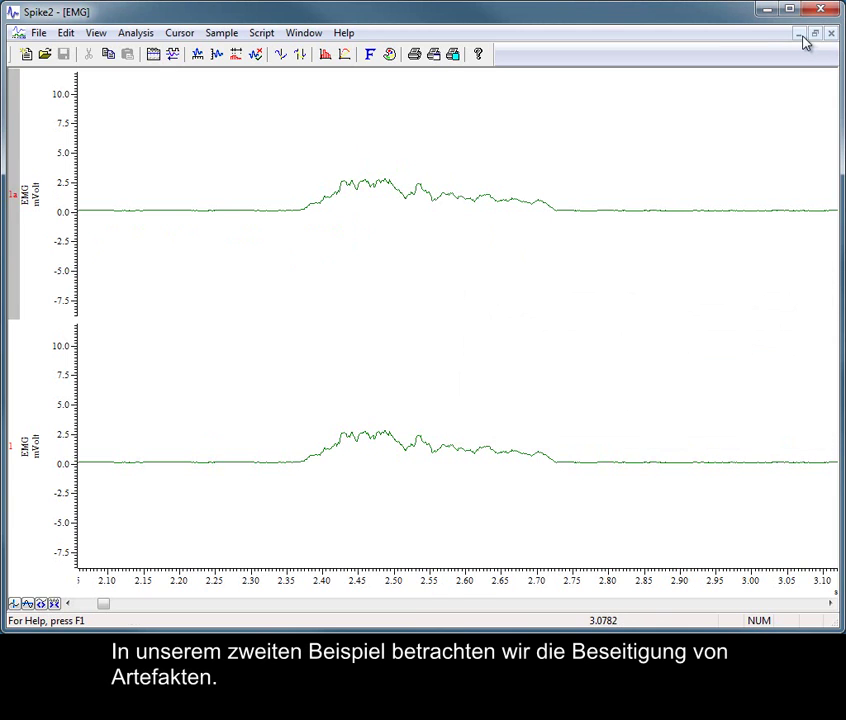
- Switch from the EMG view to a maximised STN-LFP view and remove its duplicate channel 3a
{"action": "left_click", "coordinate": [798, 33]}
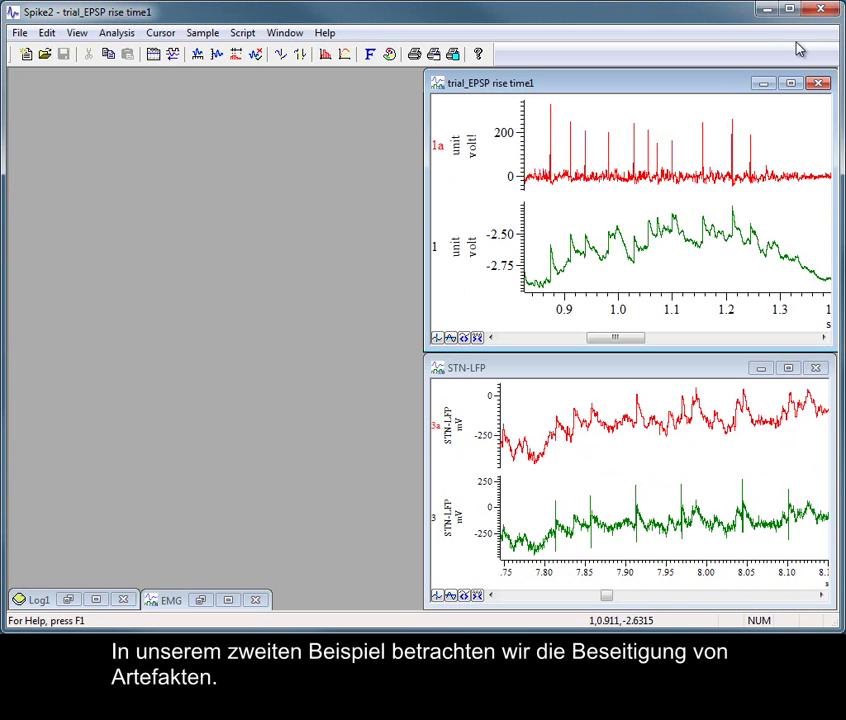
{"action": "left_click", "coordinate": [790, 369]}
{"action": "double_click", "coordinate": [453, 432]}
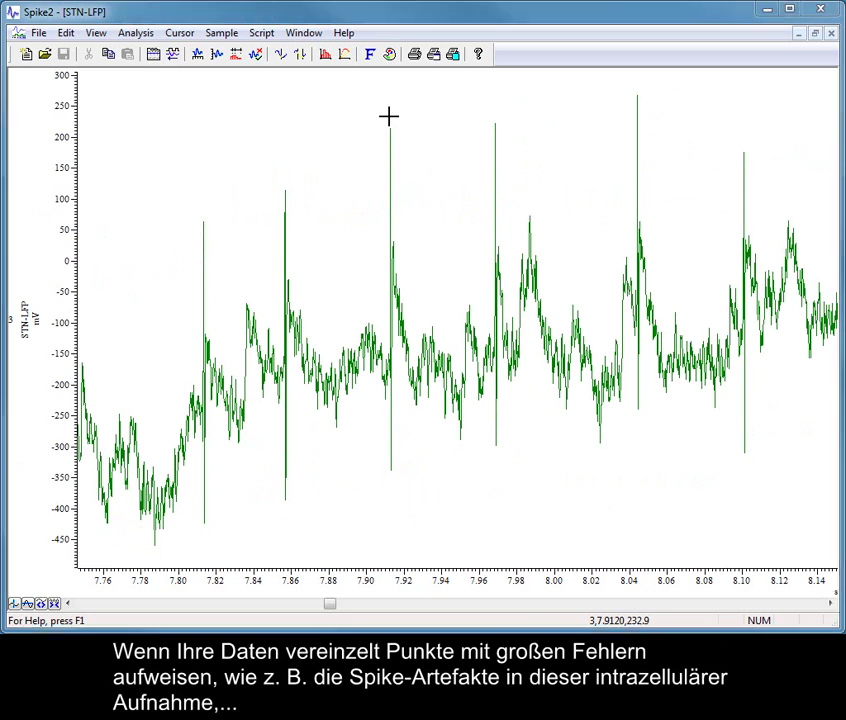
- Add a Median filter process to channel 3 STN-LFP (Waveform)
{"action": "left_click", "coordinate": [137, 33]}
{"action": "left_click", "coordinate": [186, 258]}
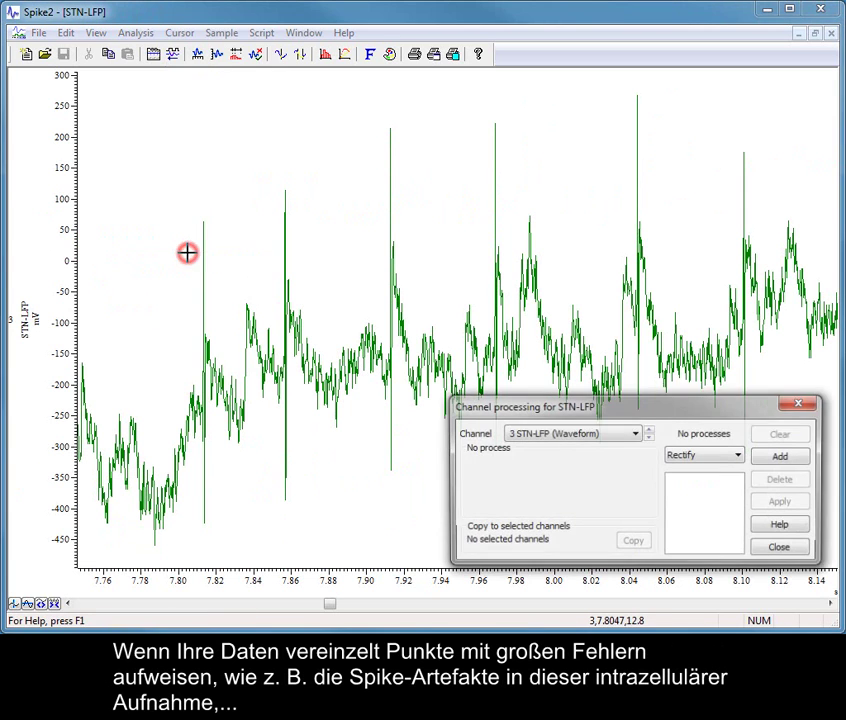
{"action": "left_click", "coordinate": [740, 455]}
{"action": "left_click", "coordinate": [728, 566]}
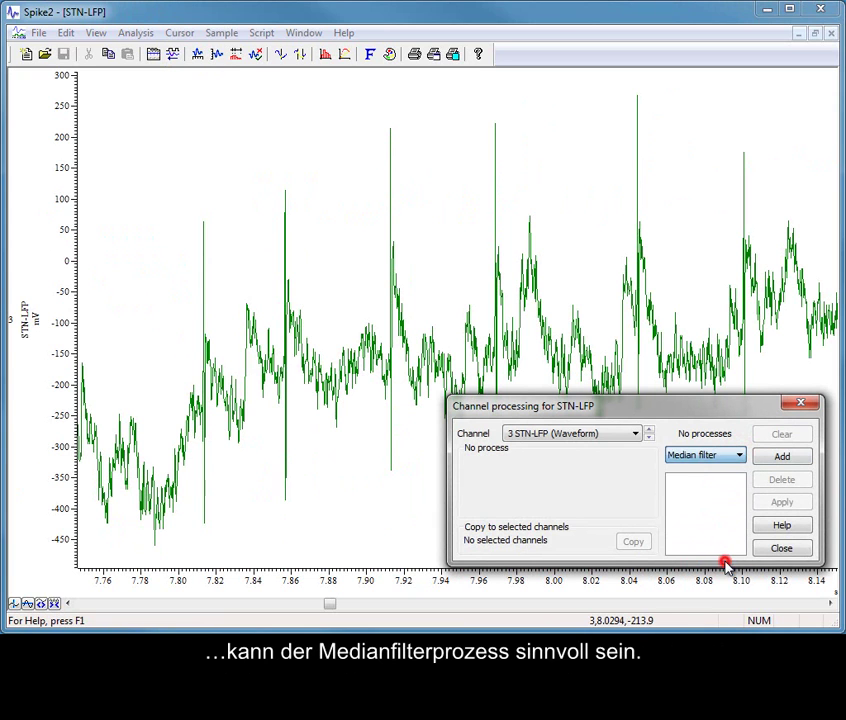
{"action": "left_click", "coordinate": [782, 457]}
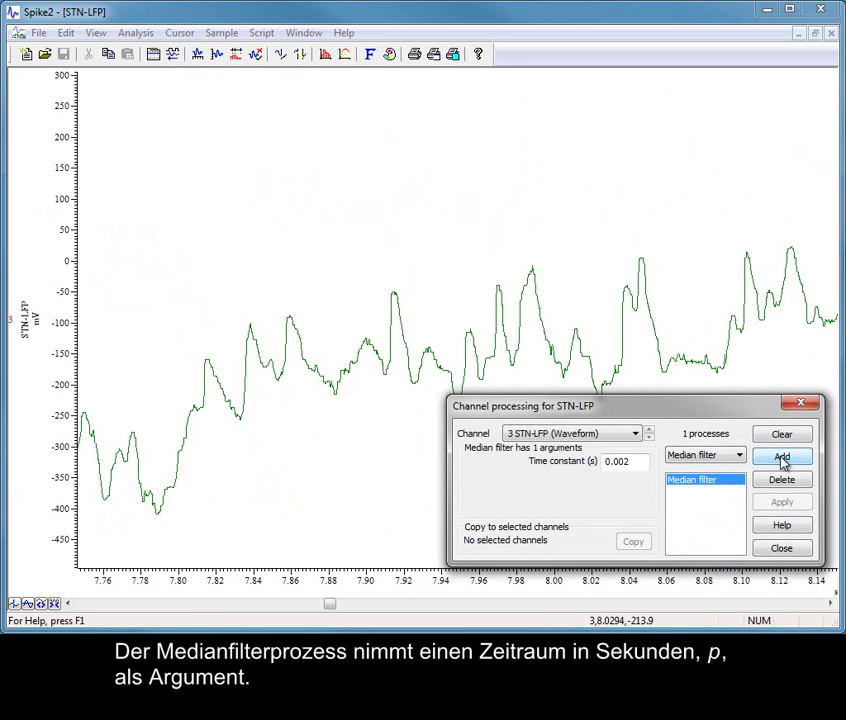
- Set the Median filter's time constant to 0.0003 s and apply it to channel 3
{"action": "left_click", "coordinate": [633, 461]}
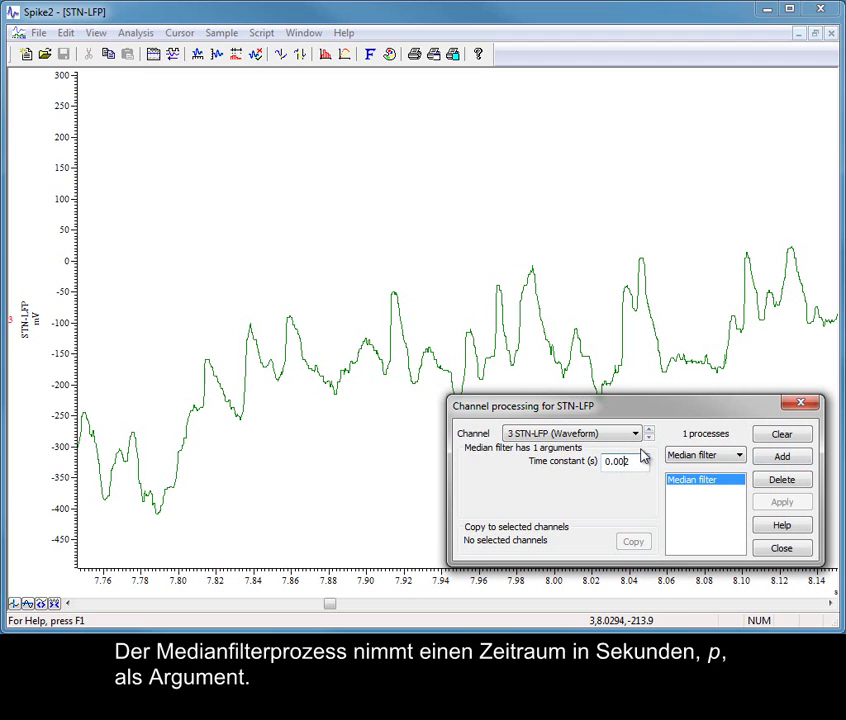
{"action": "type", "text": "0"}
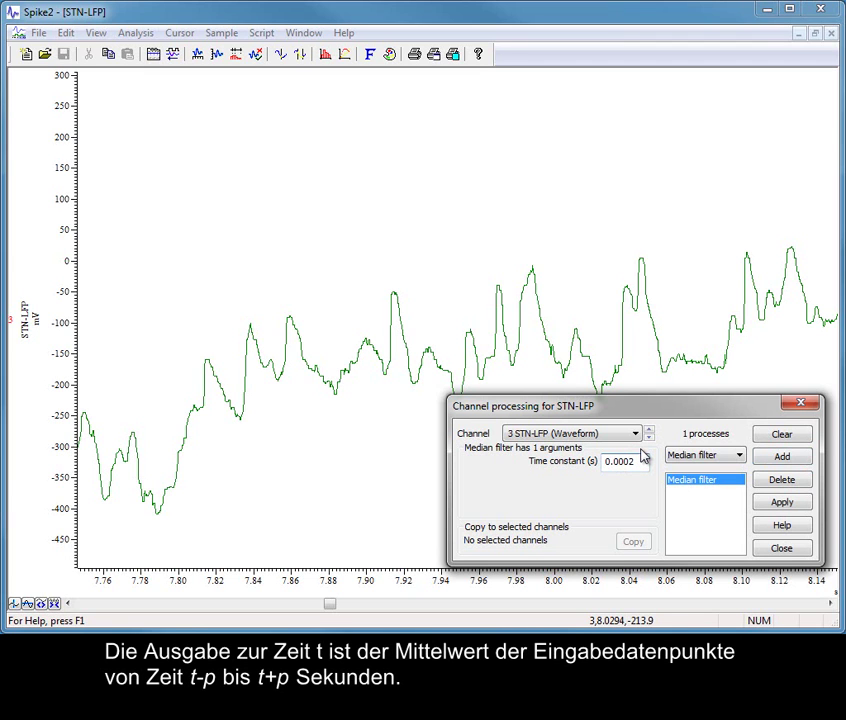
{"action": "key", "text": "BackSpace"}
{"action": "type", "text": "3"}
{"action": "left_click", "coordinate": [799, 510]}
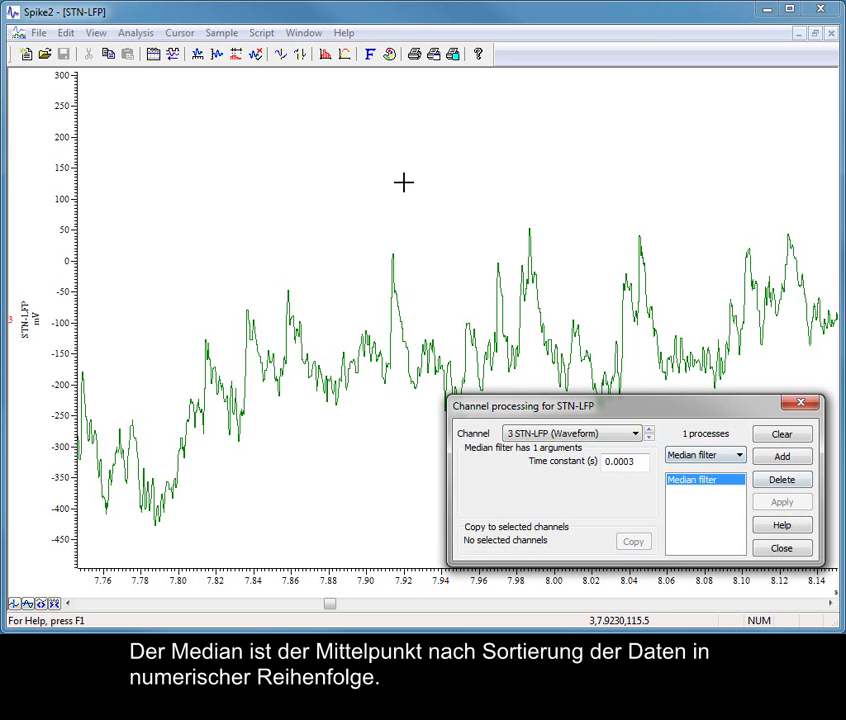
- Duplicate channel 3 STN-LFP (Waveform) to compare raw and filtered traces, and close channel processing
{"action": "left_click", "coordinate": [142, 35]}
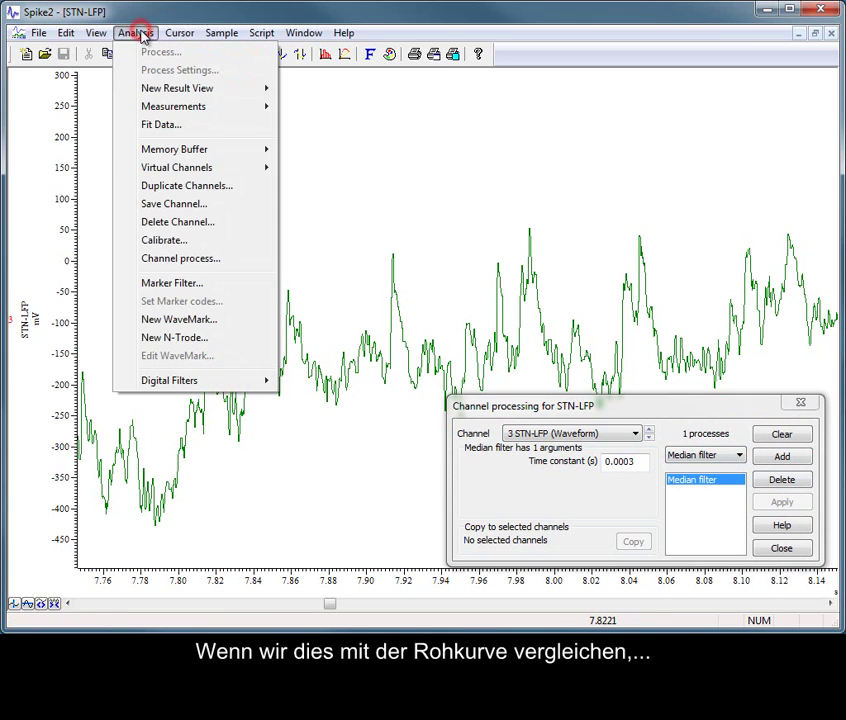
{"action": "left_click", "coordinate": [221, 187]}
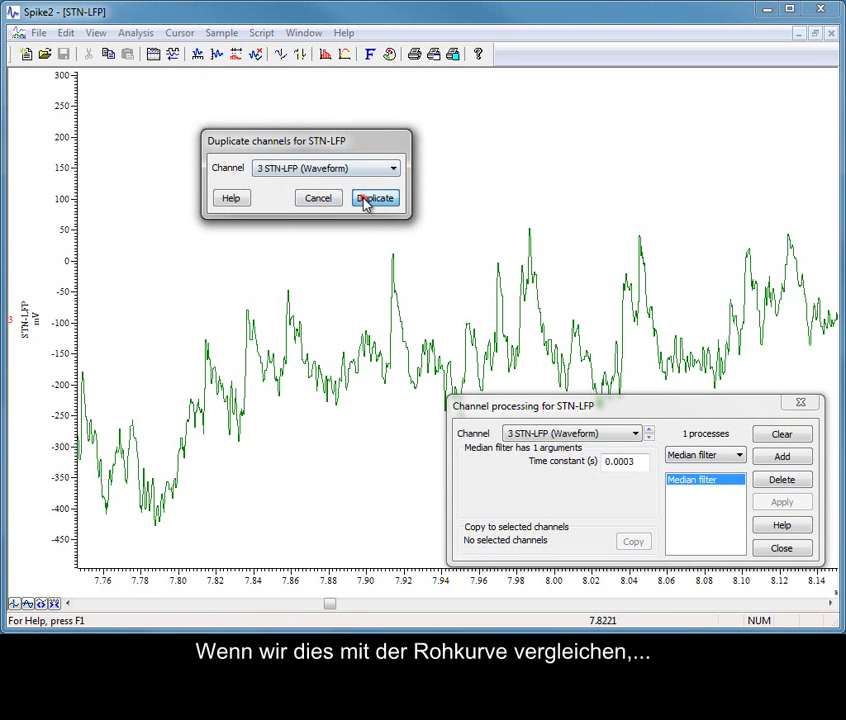
{"action": "left_click", "coordinate": [370, 200]}
{"action": "left_click_drag", "start_coordinate": [528, 407], "coordinate": [520, 258]}
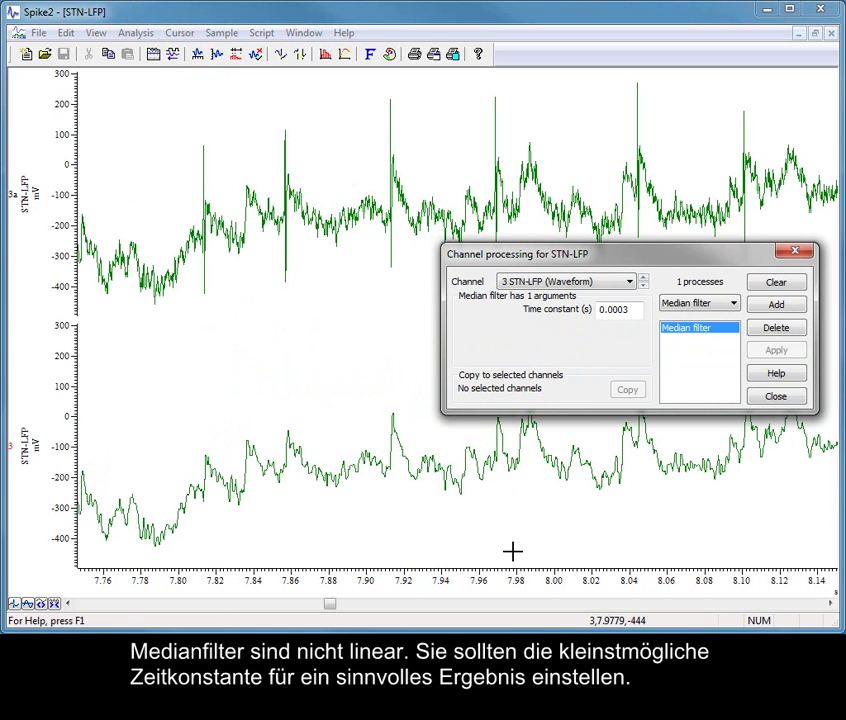
{"action": "left_click", "coordinate": [790, 397]}
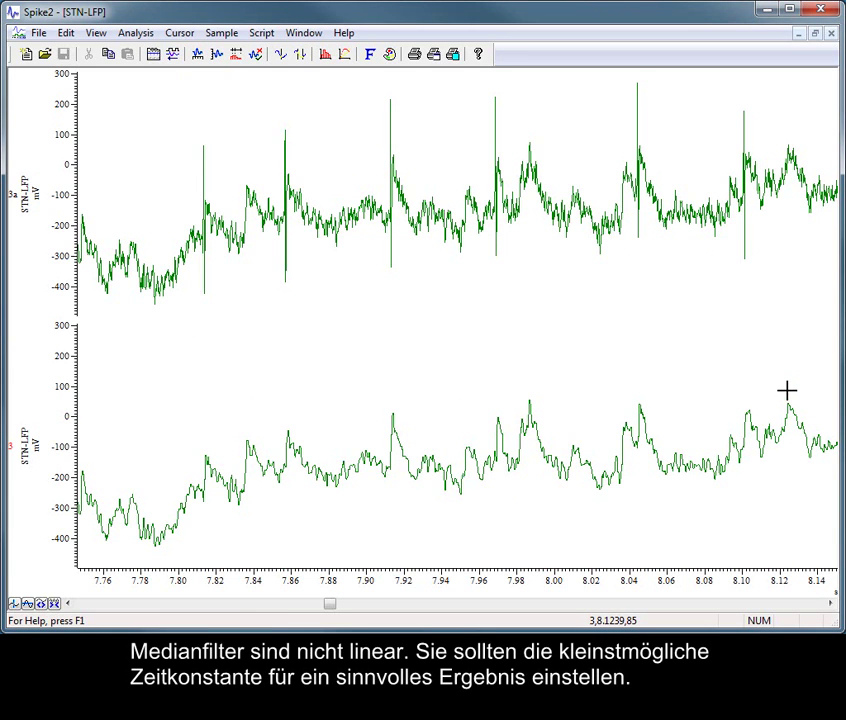
- Switch from STN-LFP to a maximised trial_EPSP rise time1 view and delete its duplicate channel 1a
{"action": "left_click", "coordinate": [794, 34]}
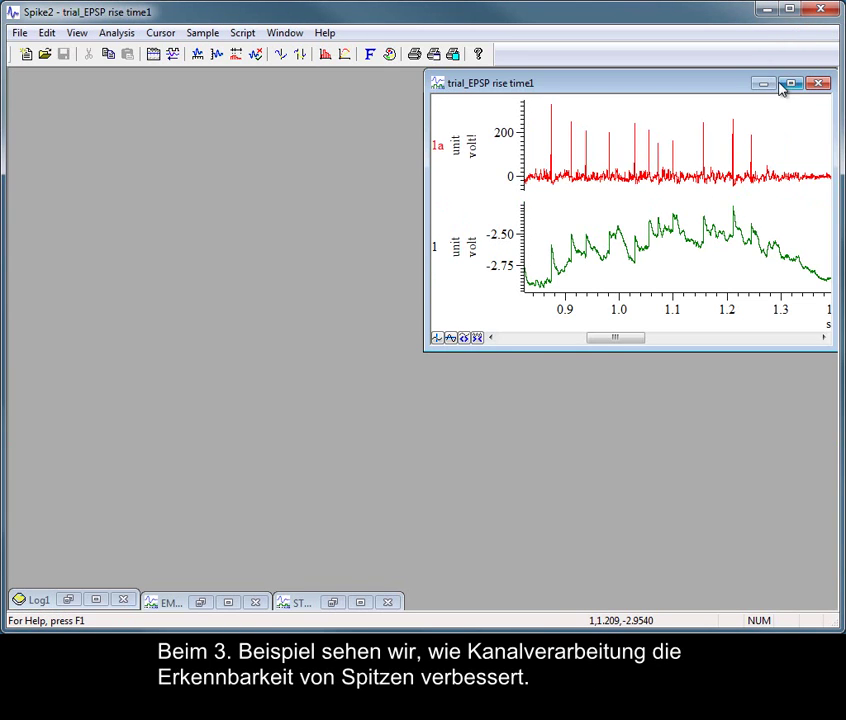
{"action": "left_click", "coordinate": [790, 84]}
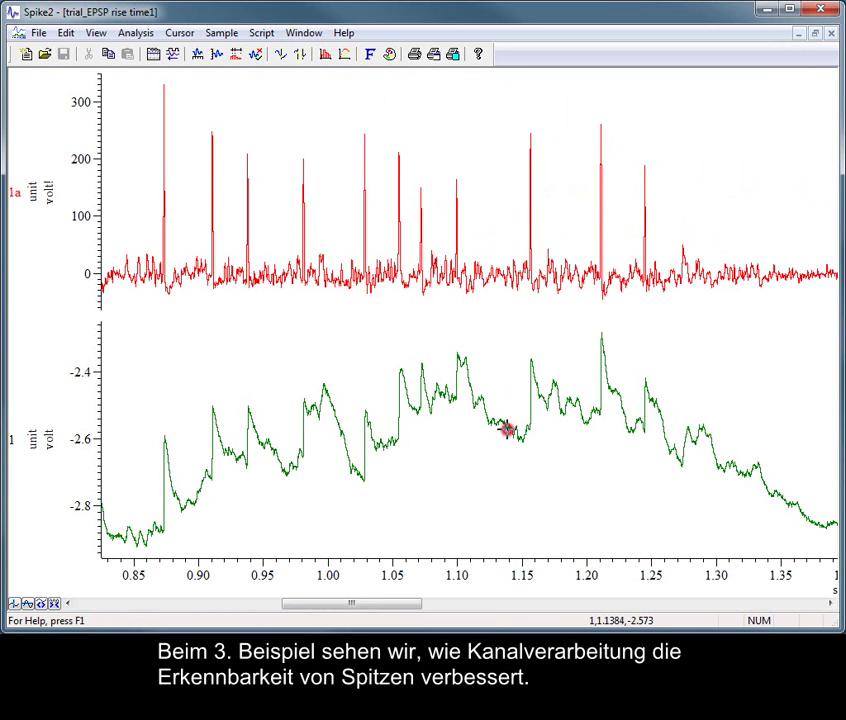
{"action": "key", "text": "Delete"}
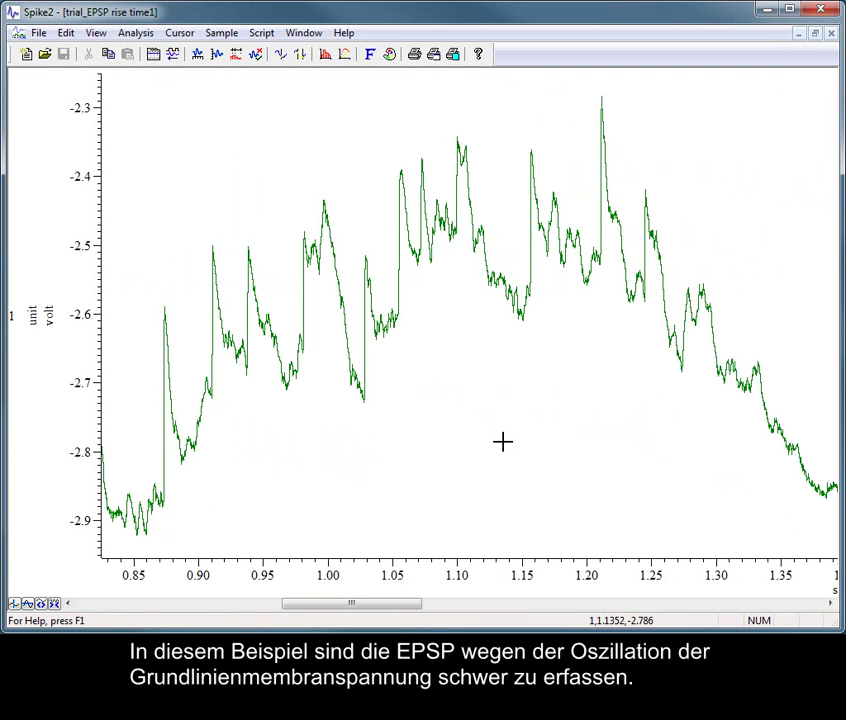
- Add a Slope process to channel 1 unit (Waveform) in the EPSP recording
{"action": "right_click", "coordinate": [477, 352]}
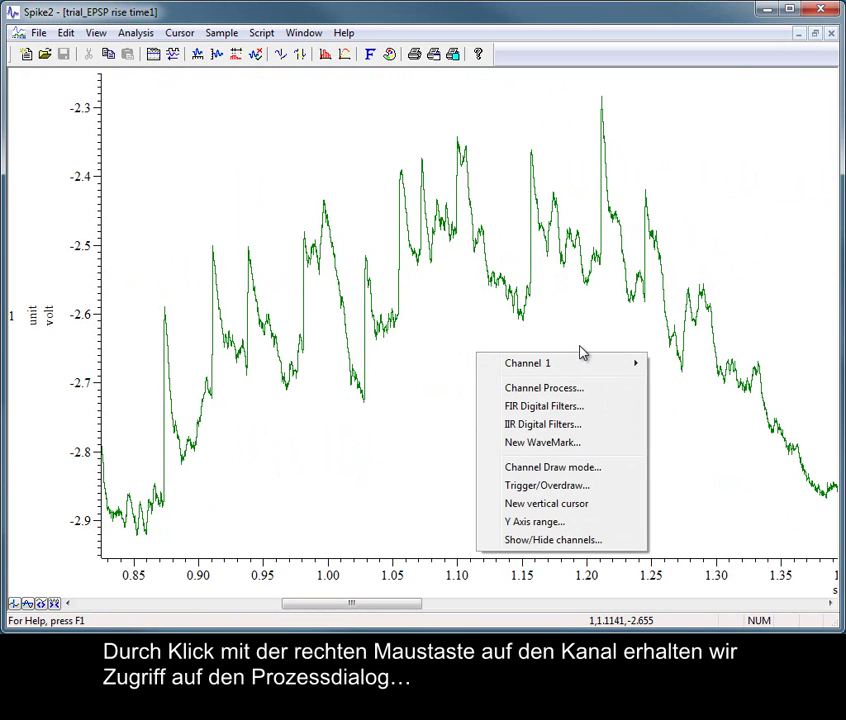
{"action": "left_click", "coordinate": [580, 388]}
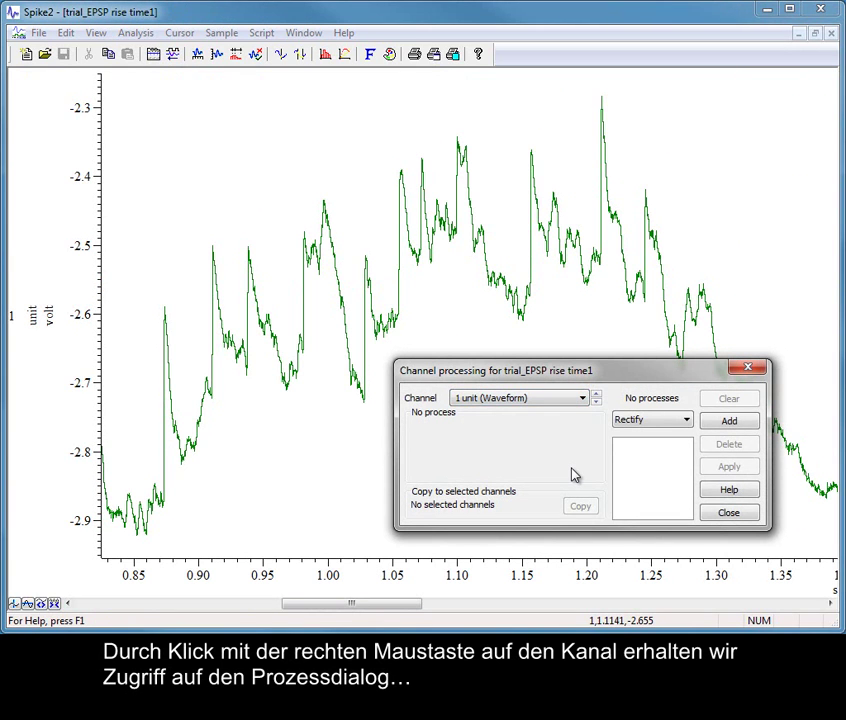
{"action": "left_click", "coordinate": [688, 420]}
{"action": "left_click", "coordinate": [674, 465]}
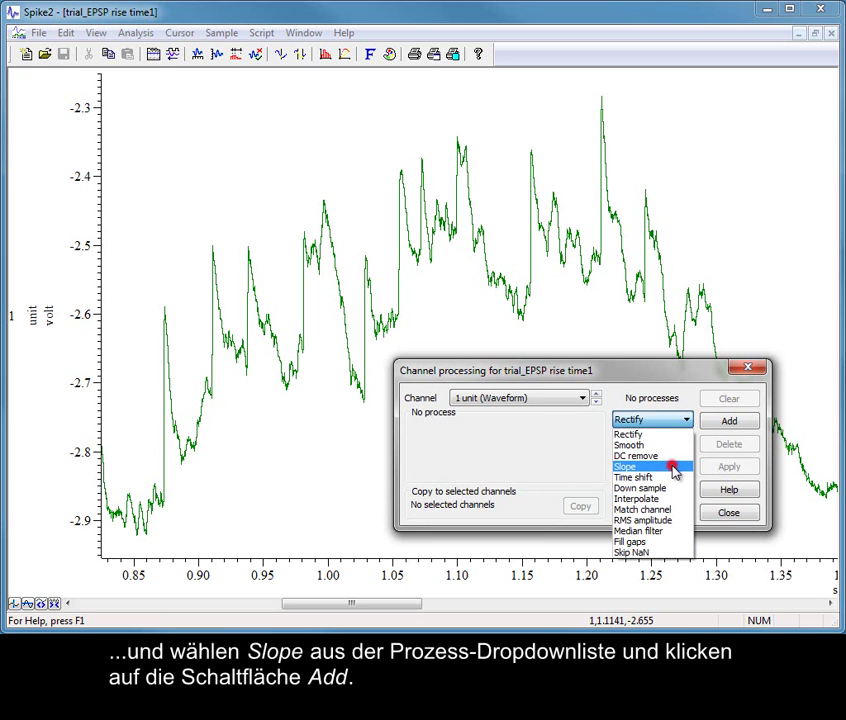
{"action": "left_click", "coordinate": [737, 423]}
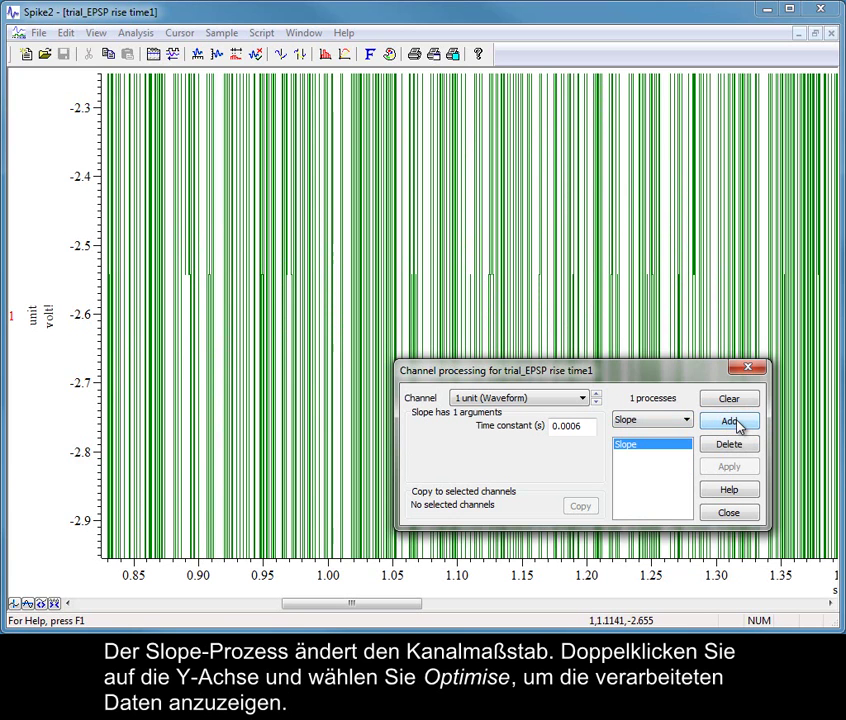
- Optimise the Y axis range of the slope-processed channel 1 and close channel processing
{"action": "double_click", "coordinate": [81, 167]}
{"action": "left_click", "coordinate": [325, 171]}
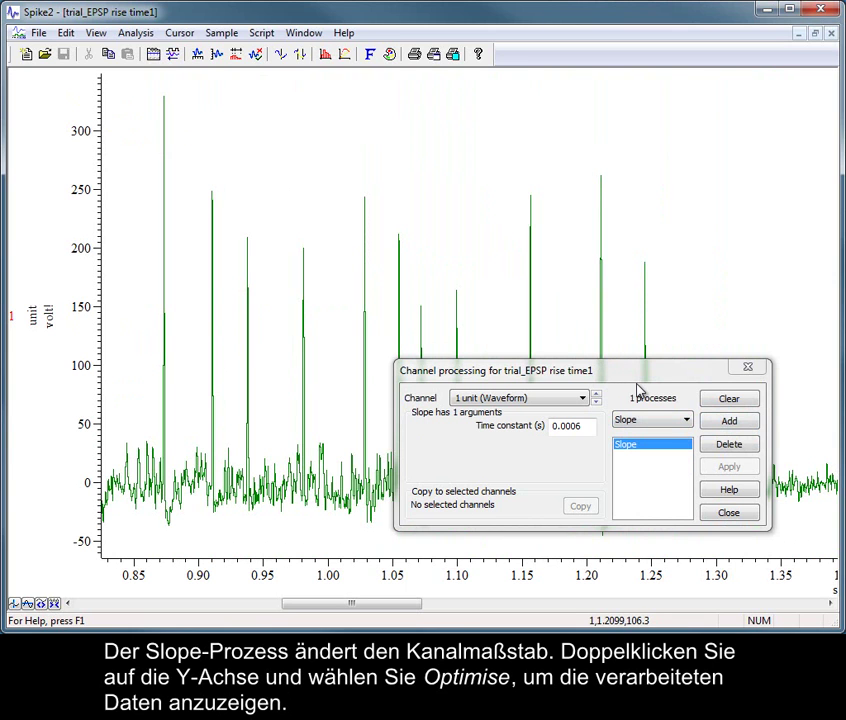
{"action": "left_click", "coordinate": [585, 426]}
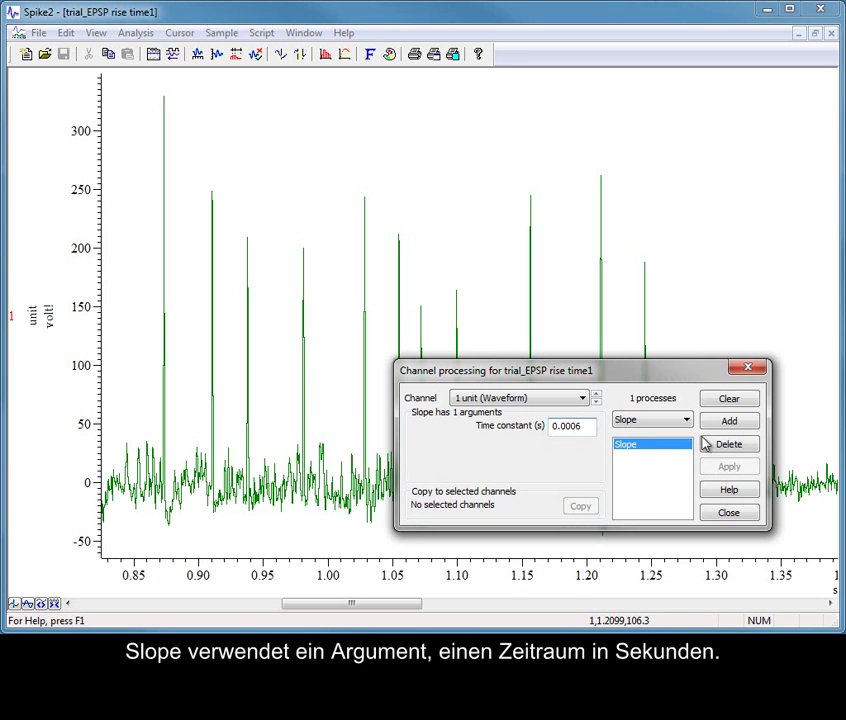
{"action": "left_click", "coordinate": [745, 514]}
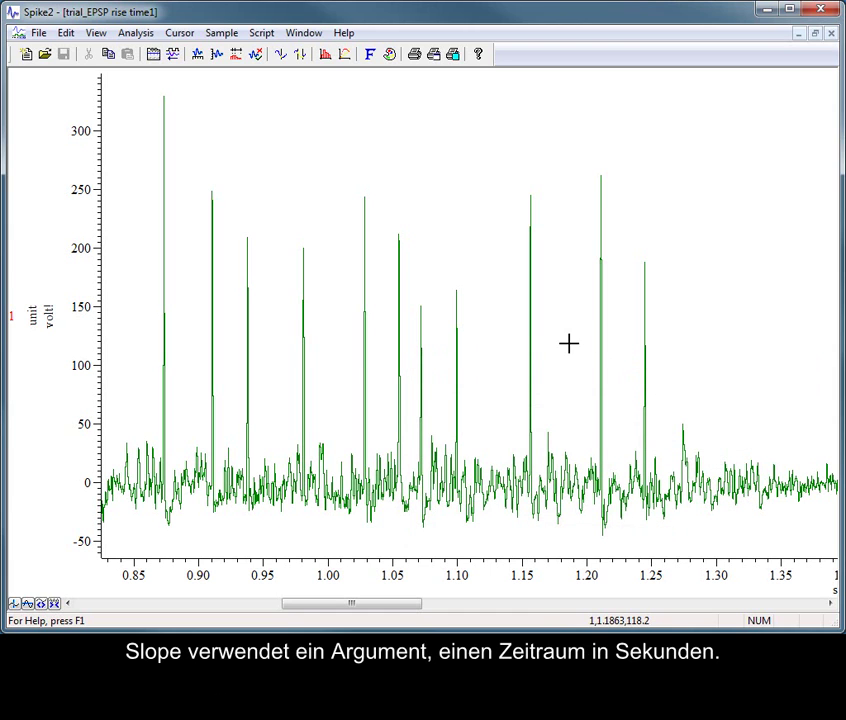
- Duplicate channel 1 of the EPSP recording and optimise the Y axis range of the raw duplicate 1a
{"action": "right_click", "coordinate": [320, 239]}
{"action": "mouse_move", "coordinate": [434, 253]}
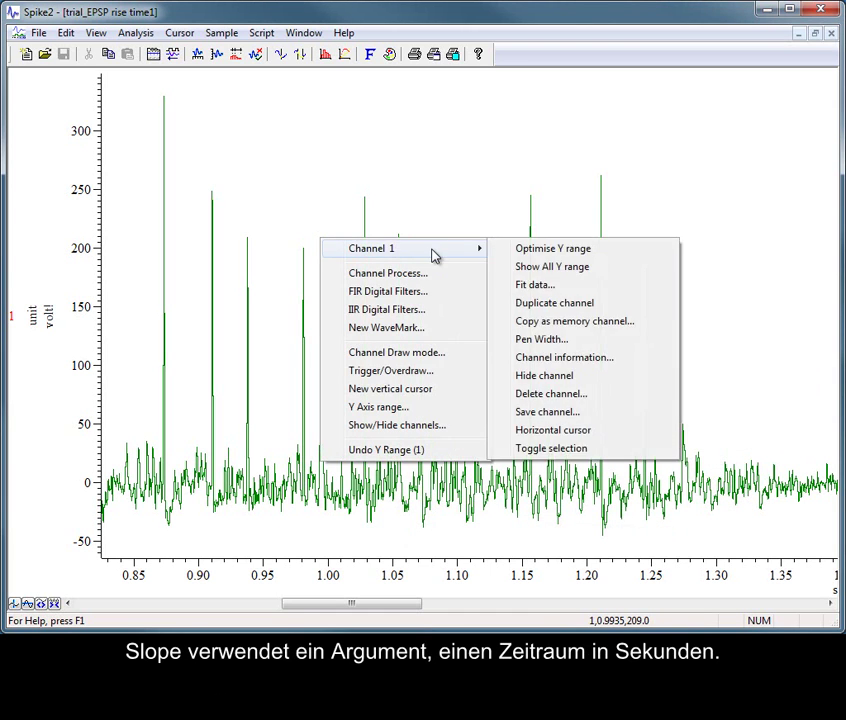
{"action": "left_click", "coordinate": [578, 306]}
{"action": "double_click", "coordinate": [88, 158]}
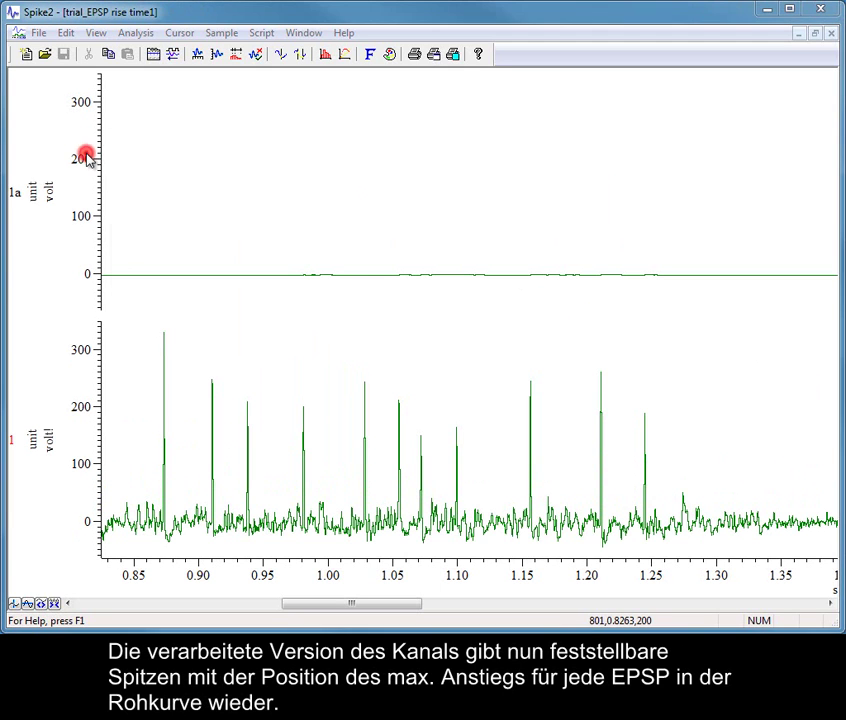
{"action": "left_click", "coordinate": [334, 175]}
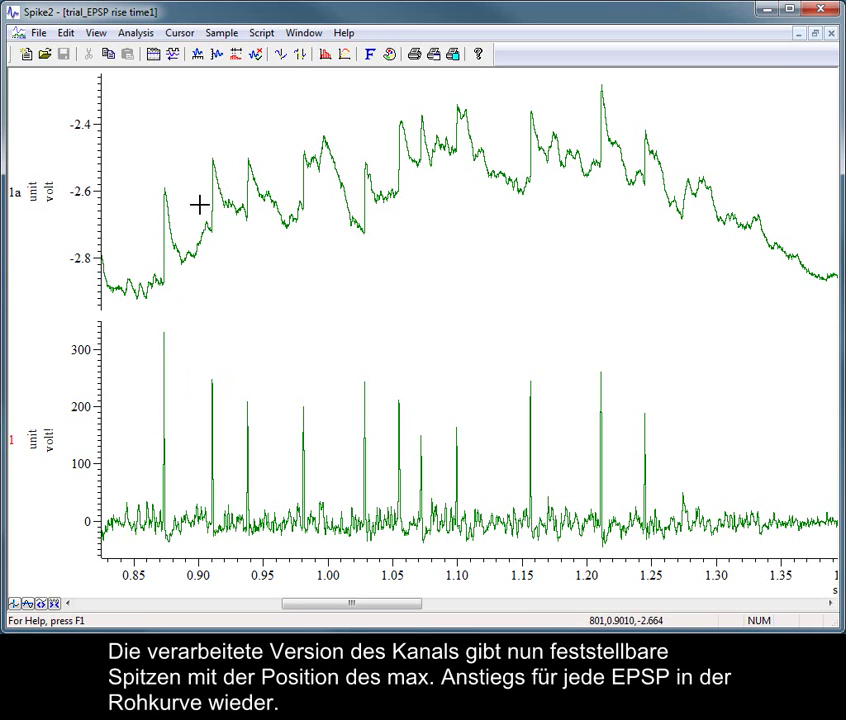
- Reopen channel processing for channel 1 and show the list of available process types
{"action": "right_click", "coordinate": [249, 366]}
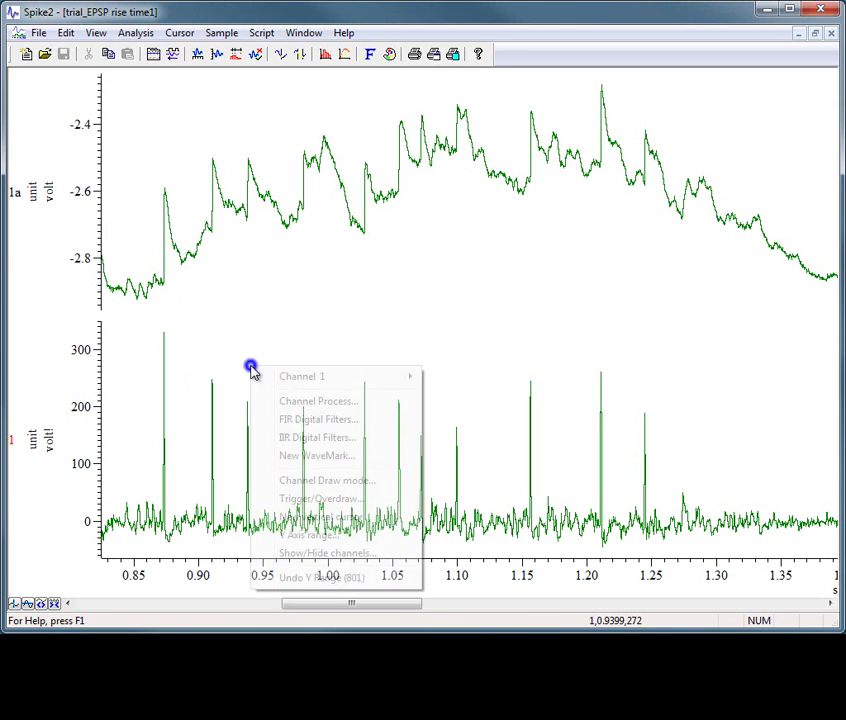
{"action": "left_click", "coordinate": [292, 404]}
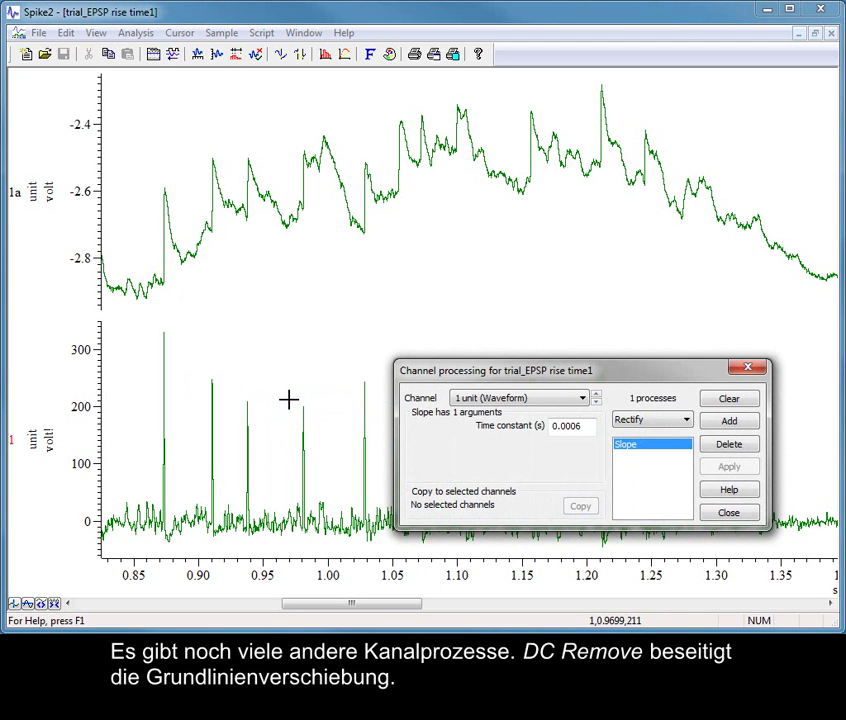
{"action": "left_click", "coordinate": [687, 421]}
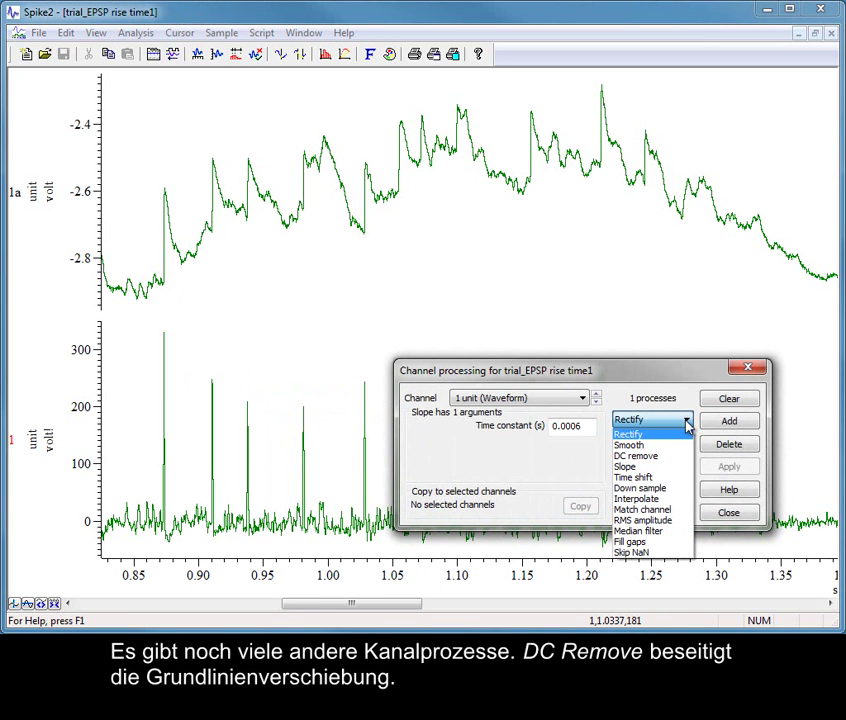